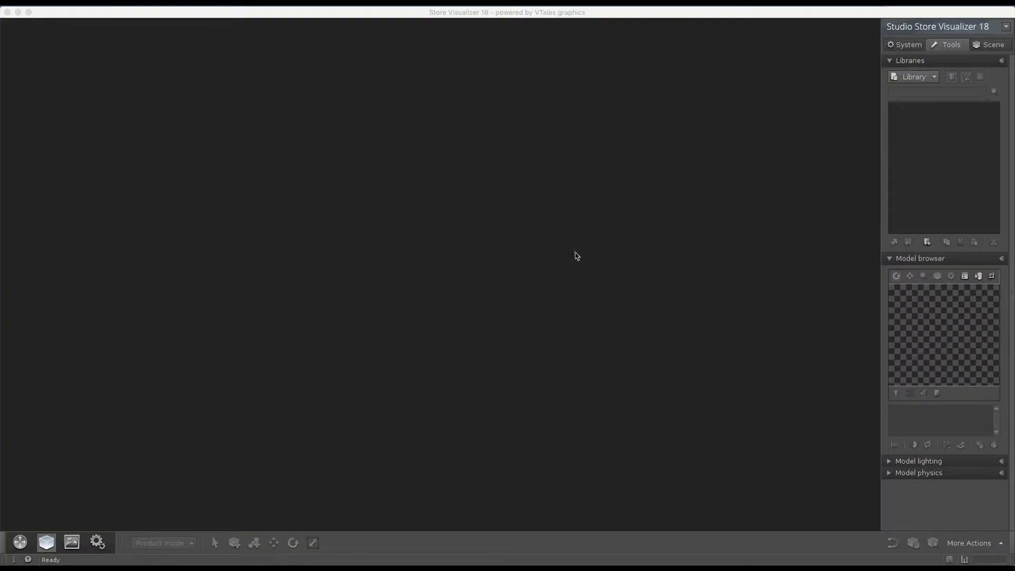
# Step: Show the program's About information and close it
pyautogui.click(74, 12)
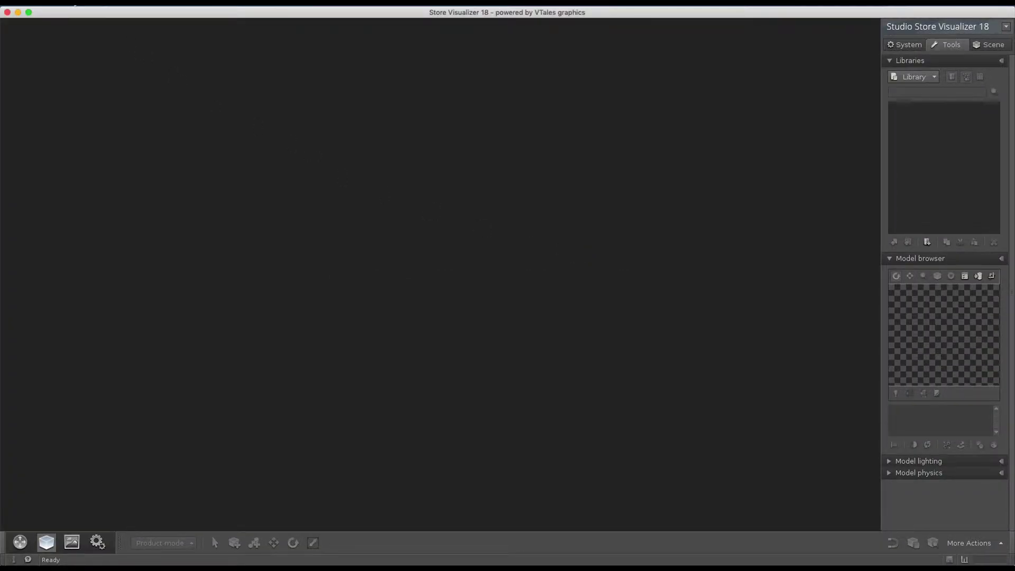
pyautogui.click(75, 4)
pyautogui.click(75, 12)
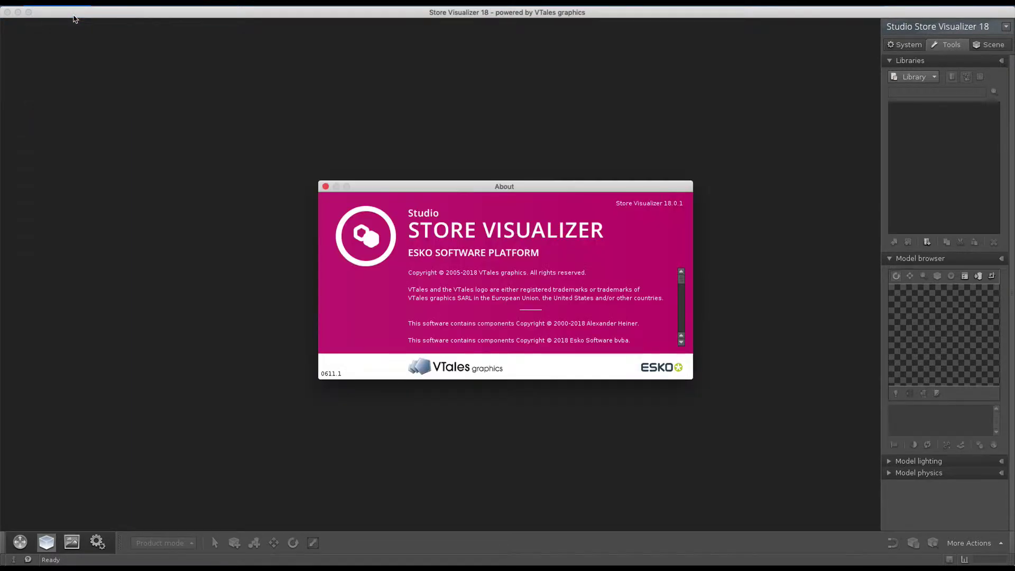
pyautogui.click(325, 187)
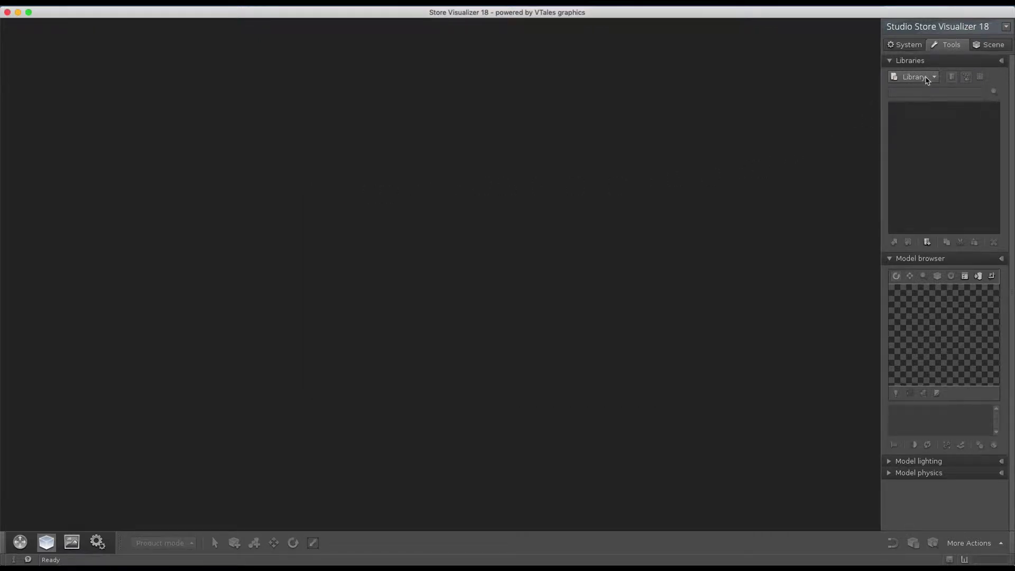
# Step: Create a new project from the Store sloped skylights template in the Virtual 3D Generic Stores folder
pyautogui.click(108, 4)
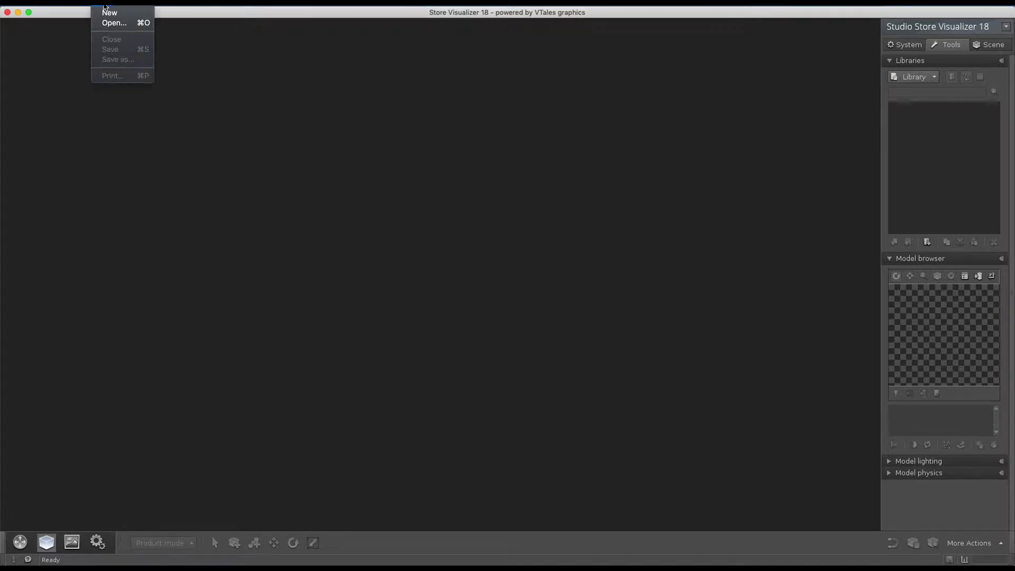
pyautogui.click(108, 13)
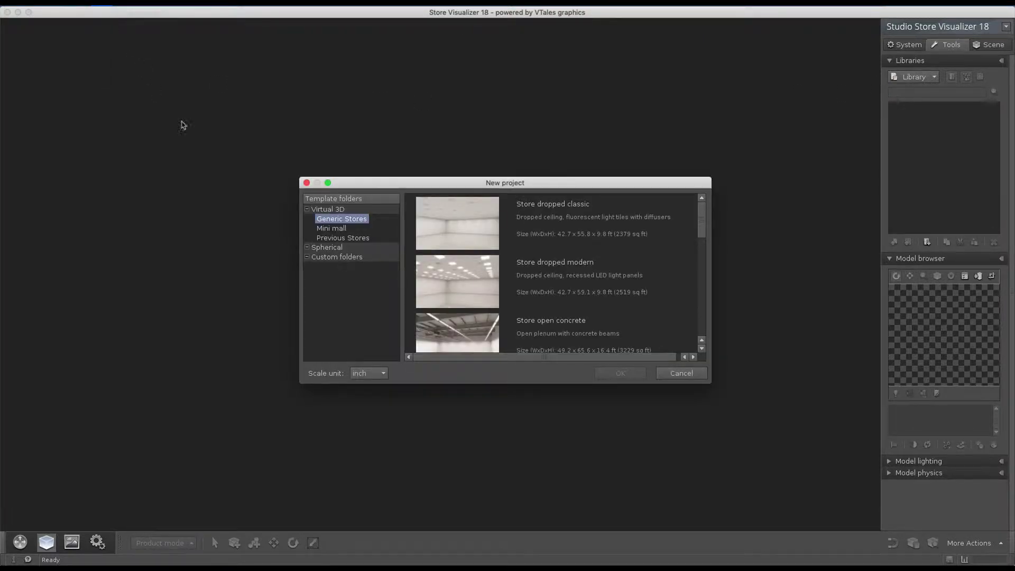
pyautogui.click(322, 210)
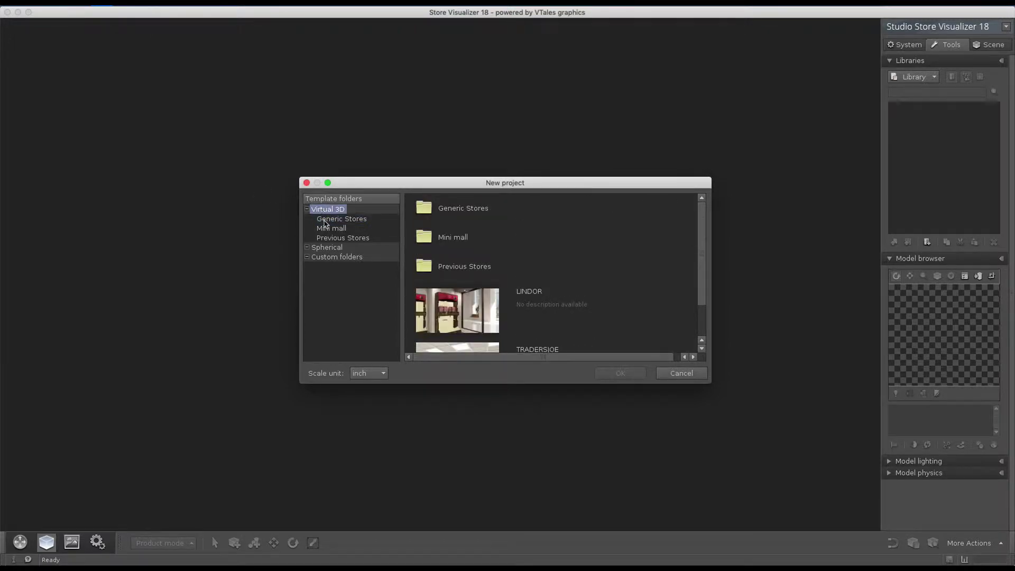
pyautogui.click(324, 219)
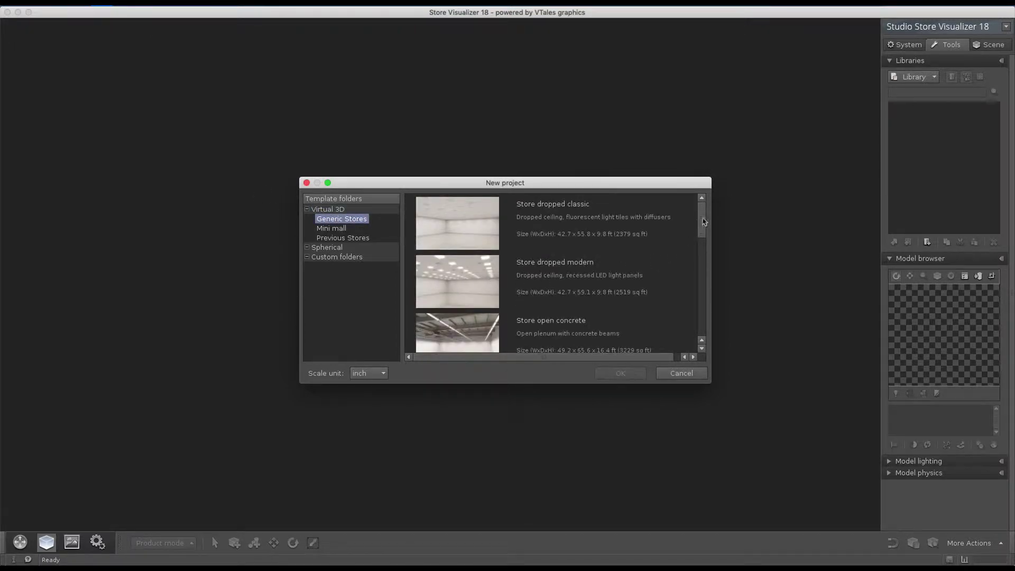
pyautogui.moveTo(703, 223); pyautogui.dragTo(702, 293)
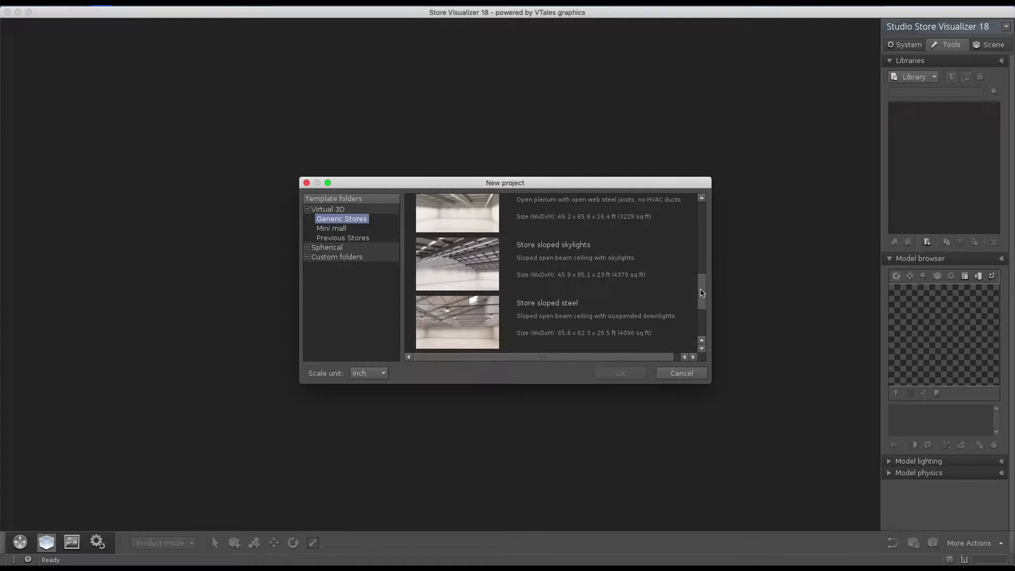
pyautogui.click(548, 259)
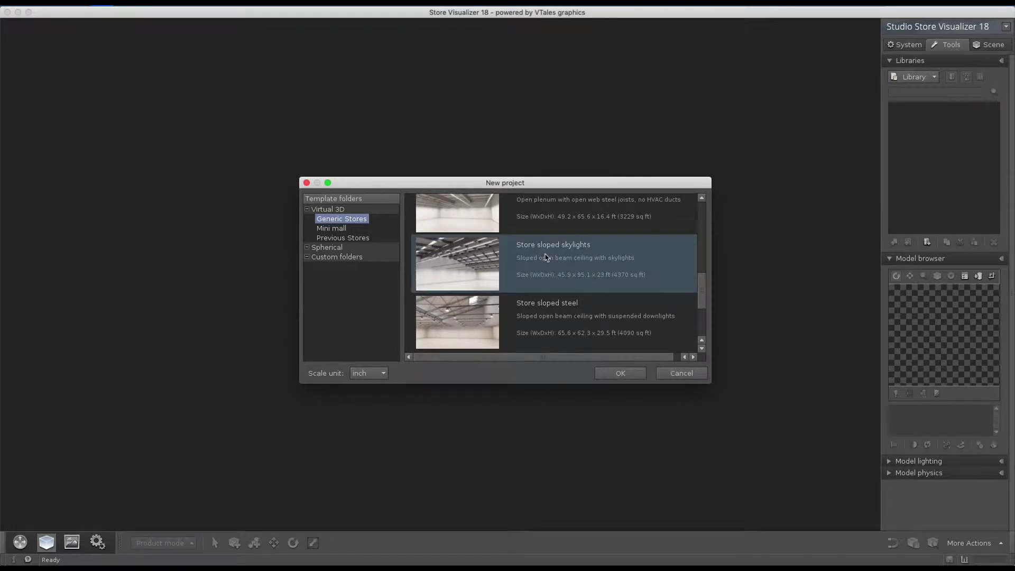
pyautogui.click(616, 374)
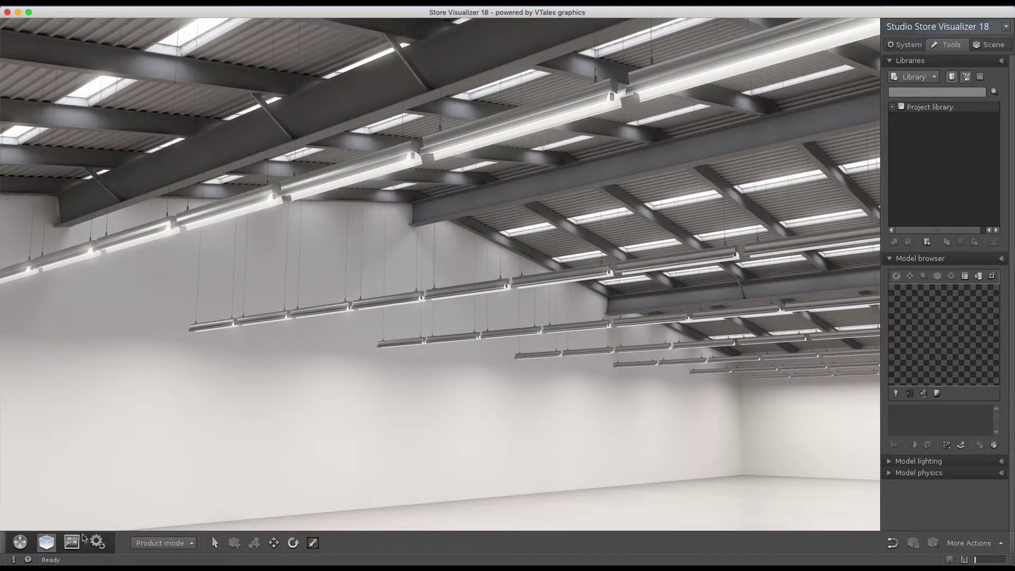
# Step: Reorient the camera in free look mode to show the store's floor and back corner, and switch to the Store layout view
pyautogui.click(20, 542)
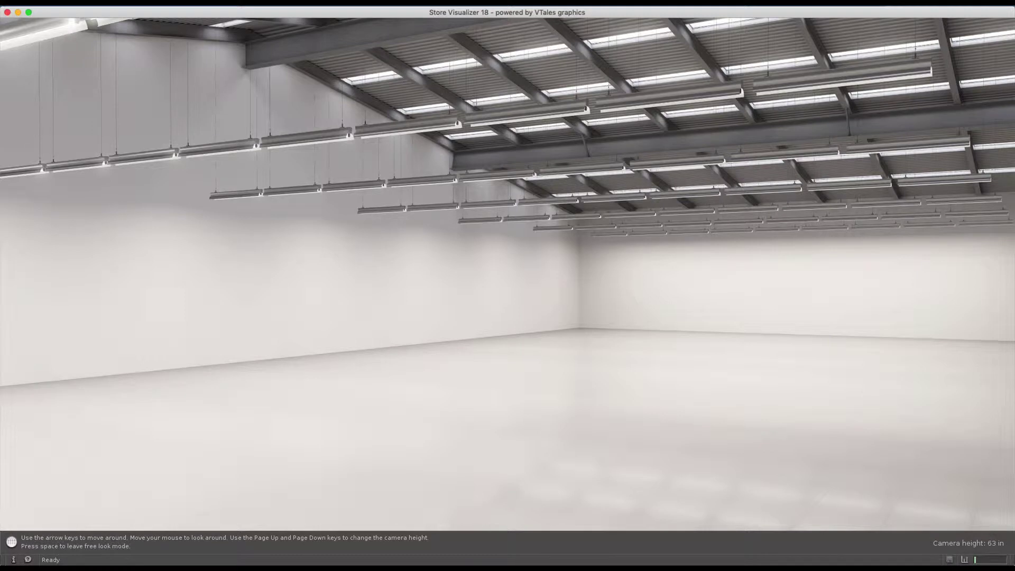
pyautogui.press('space')
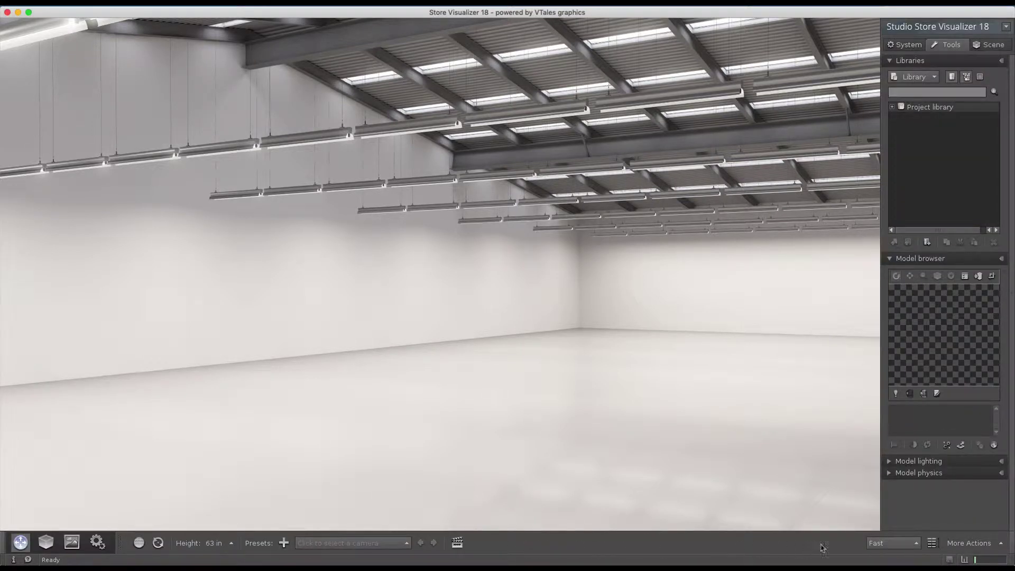
pyautogui.click(955, 545)
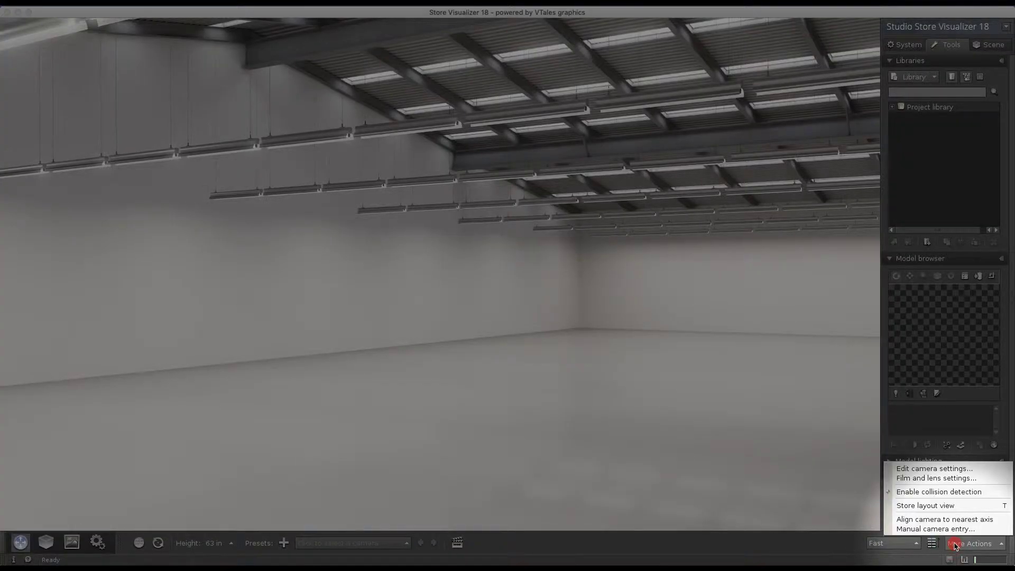
pyautogui.click(950, 506)
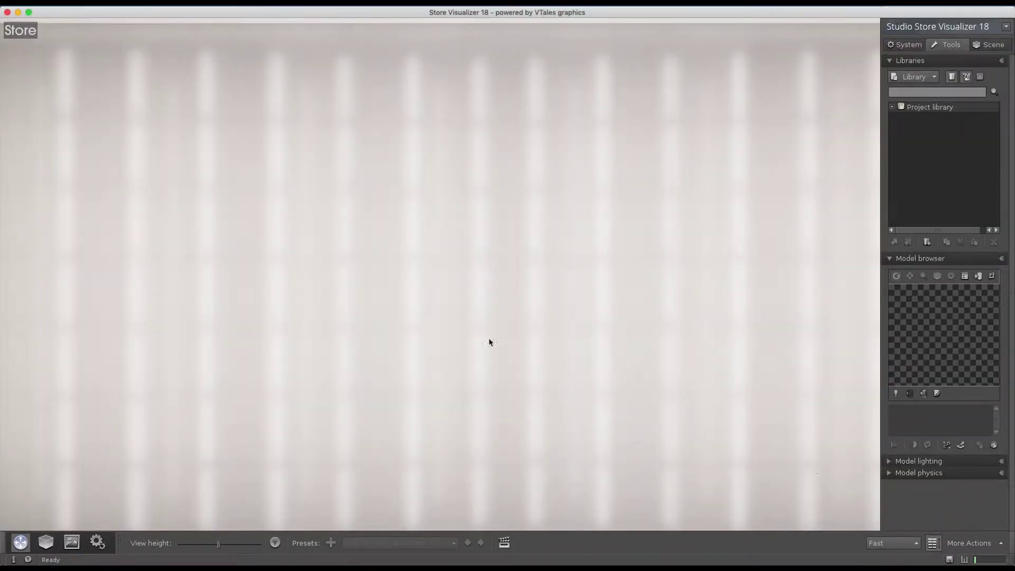
pyautogui.scroll(-5, 413, 277)
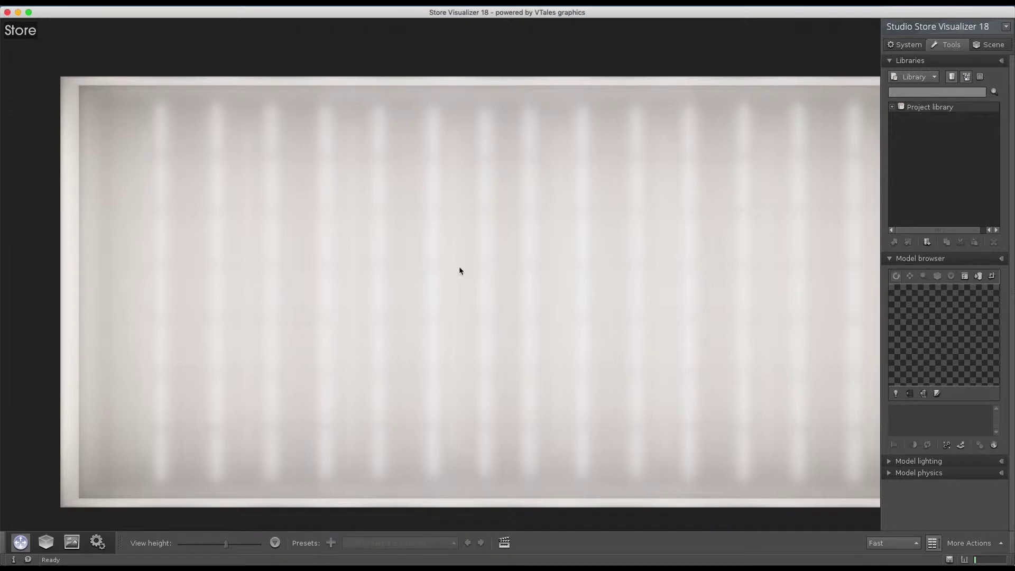
# Step: Select the Planogram sections group in the scenegraph, and expand the project library with planograms displayed
pyautogui.click(991, 45)
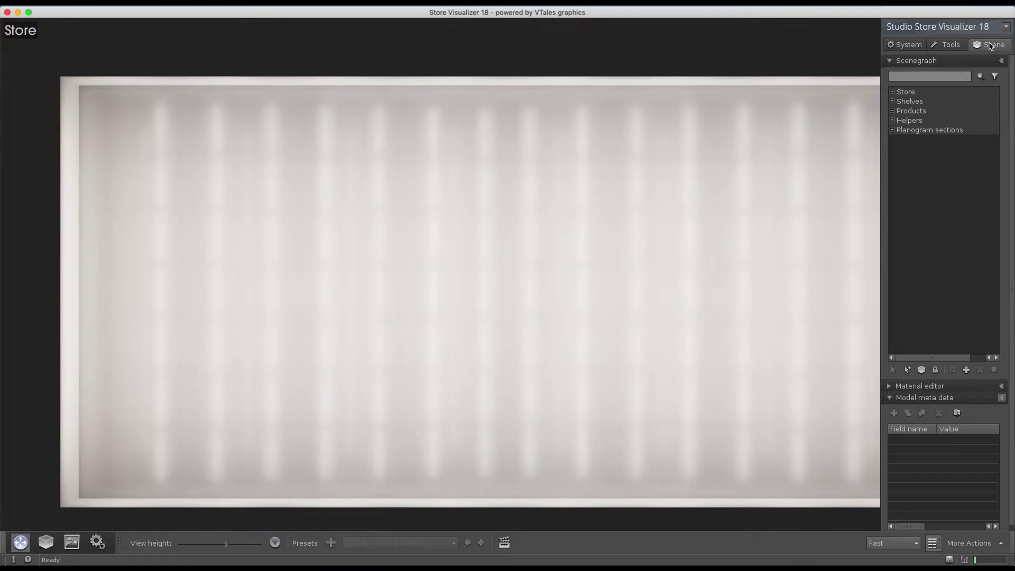
pyautogui.click(892, 131)
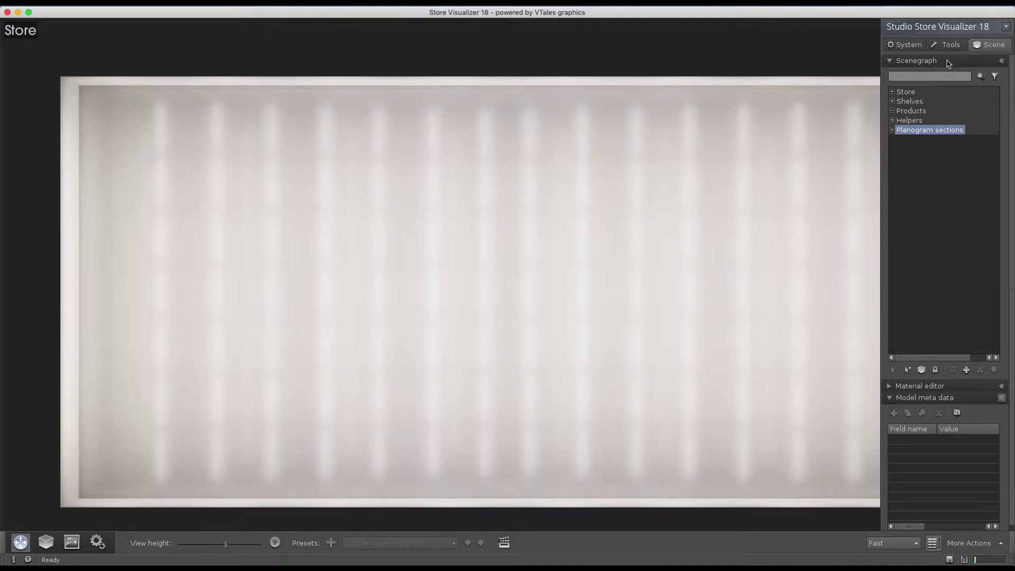
pyautogui.click(949, 47)
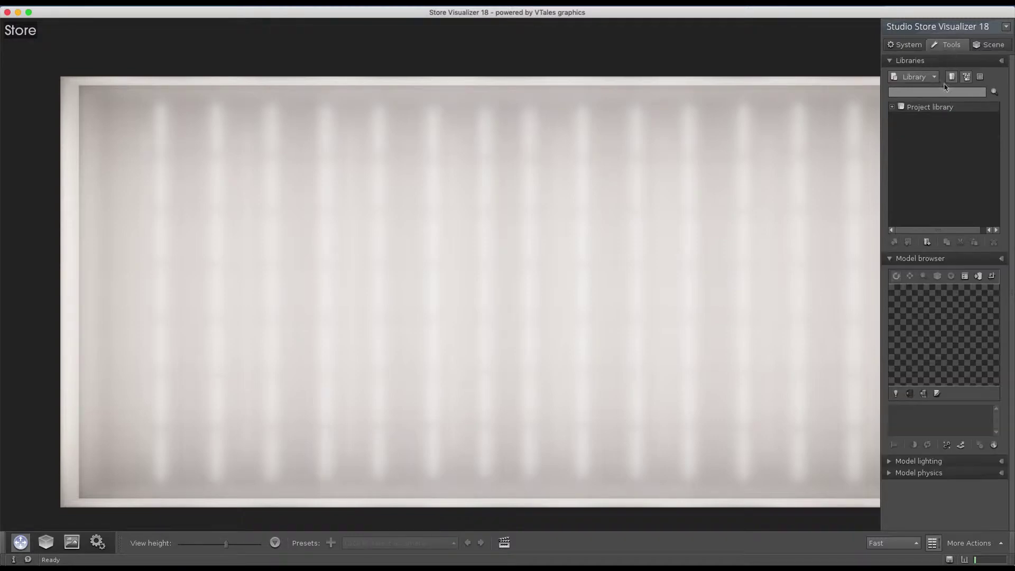
pyautogui.click(893, 110)
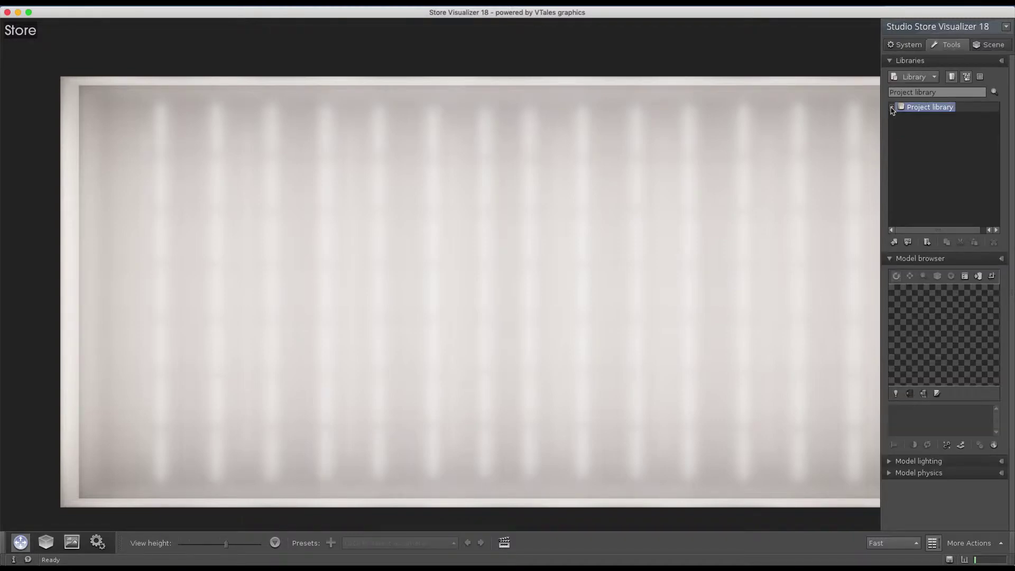
pyautogui.click(892, 108)
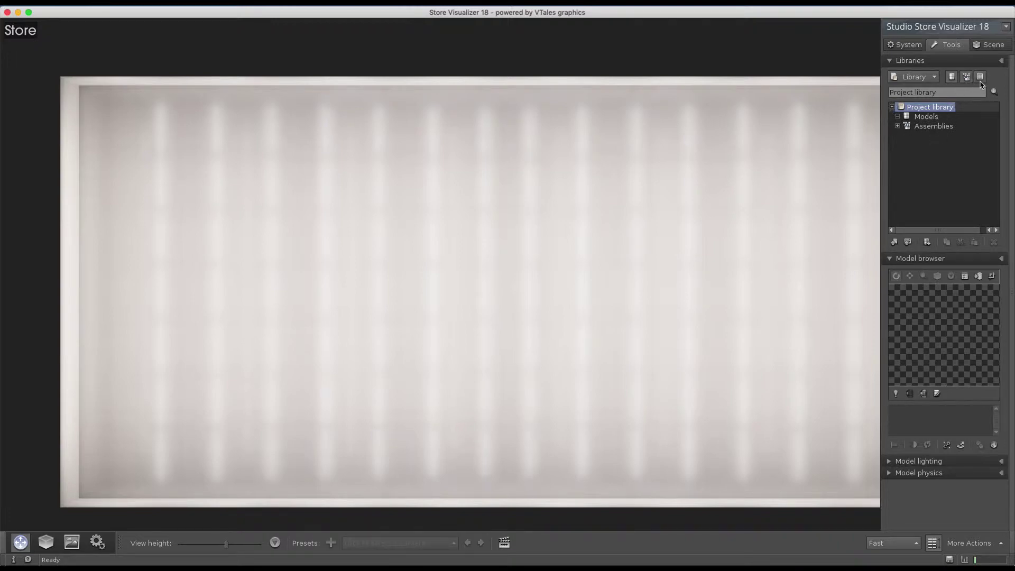
pyautogui.click(980, 79)
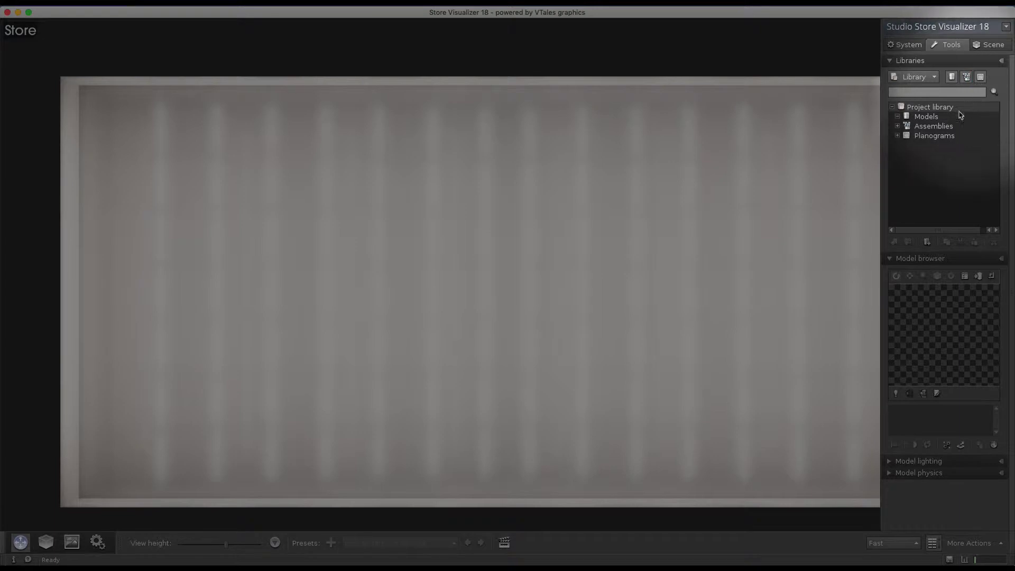
# Step: Start a planogram import into the library's Planograms folder and select the file Beverages aisle.csv
pyautogui.click(936, 136)
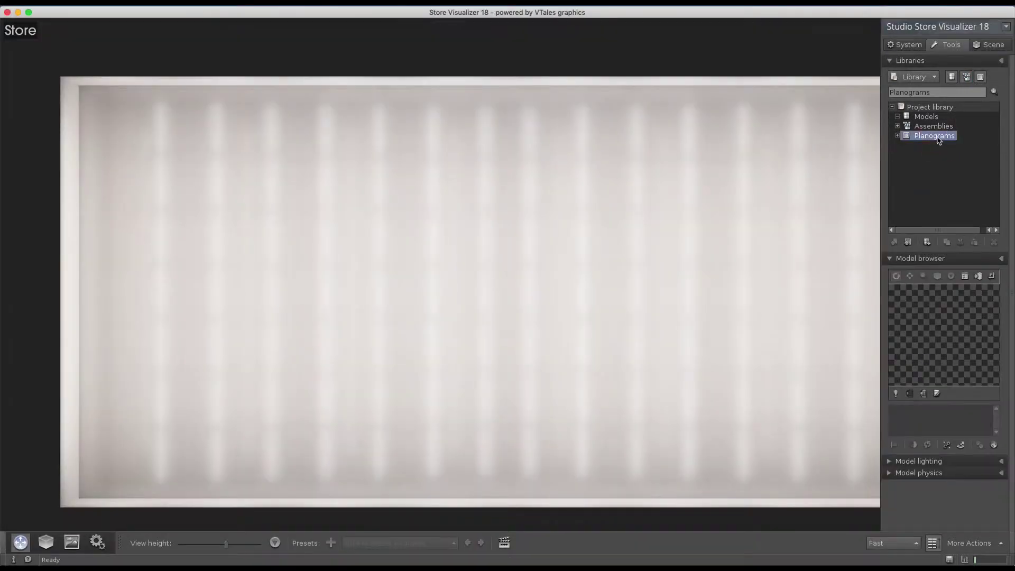
pyautogui.click(907, 242)
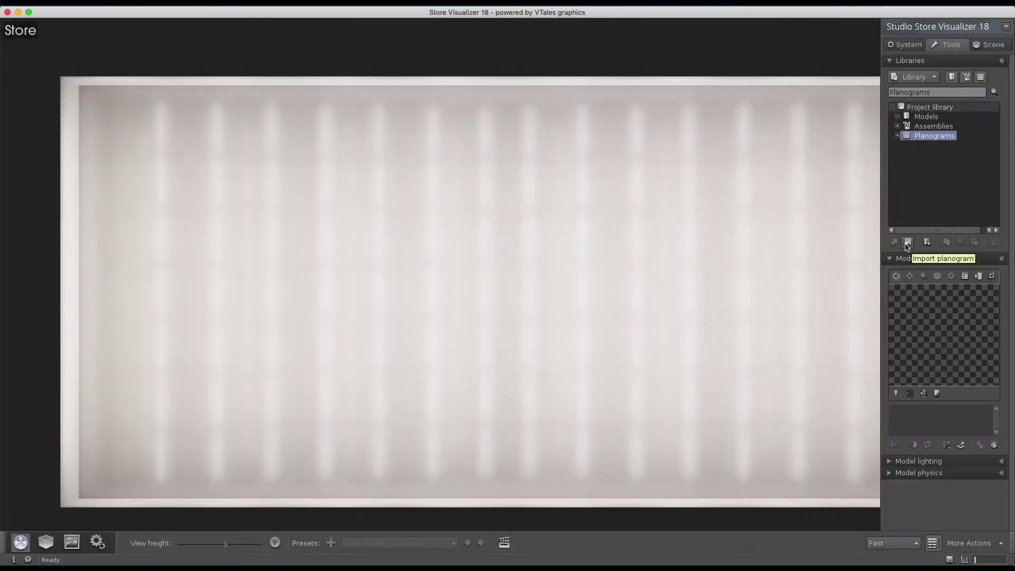
pyautogui.click(907, 243)
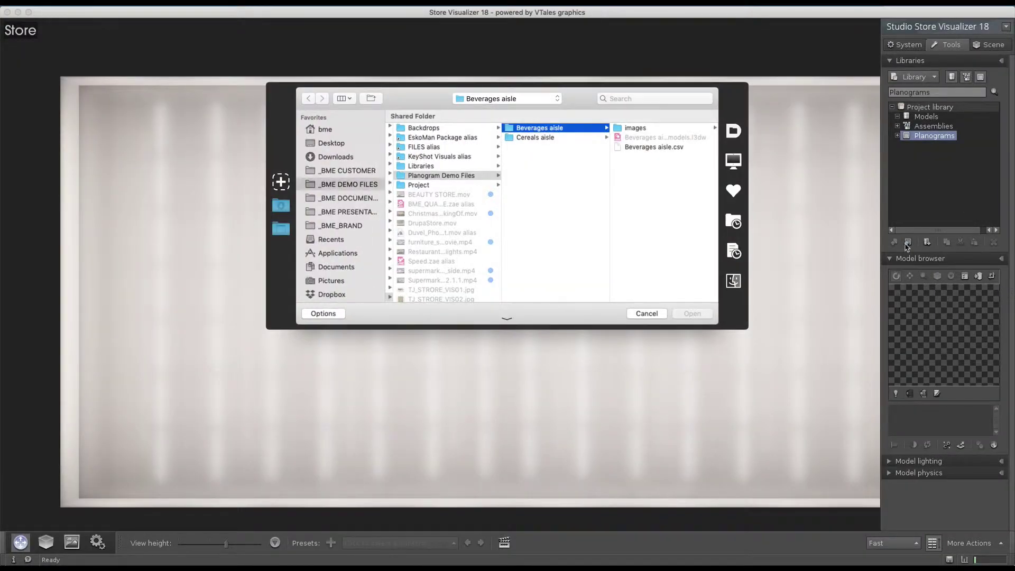
pyautogui.click(637, 148)
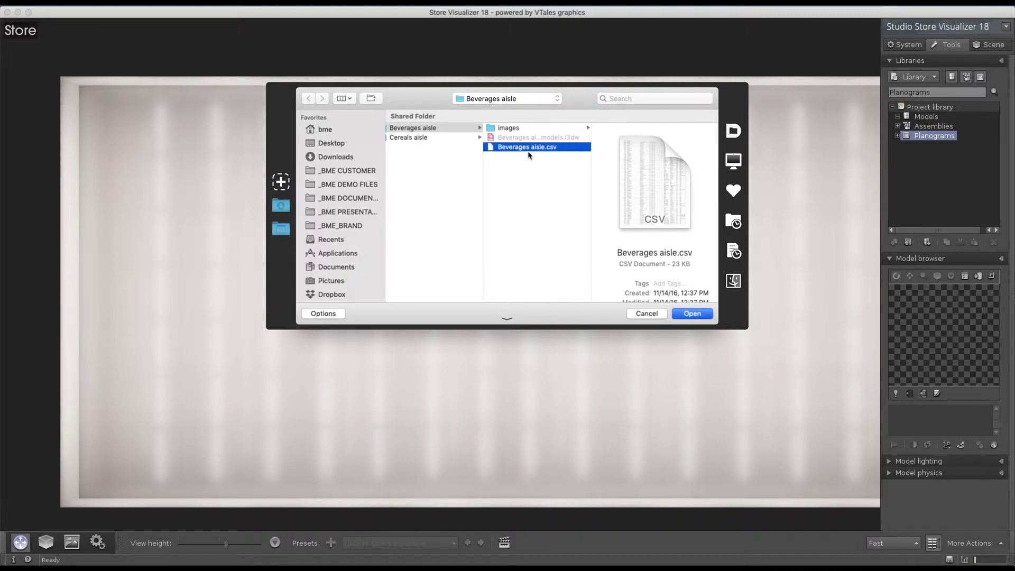
# Step: Preview Beverages aisle.csv and look through its product rows with their codes, names, dimensions, brands and packaging types
pyautogui.press('space')
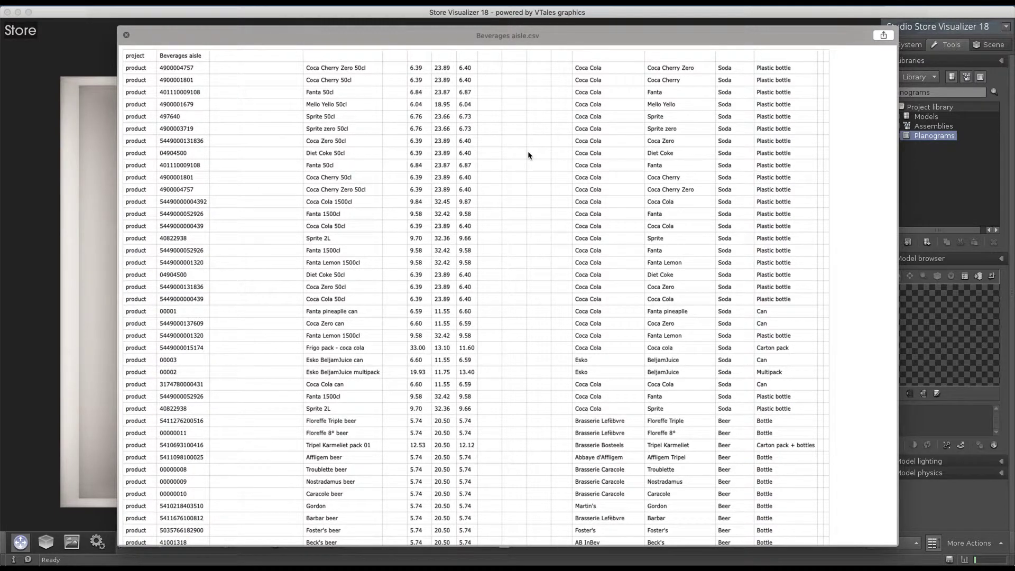
pyautogui.scroll(-5, 528, 155)
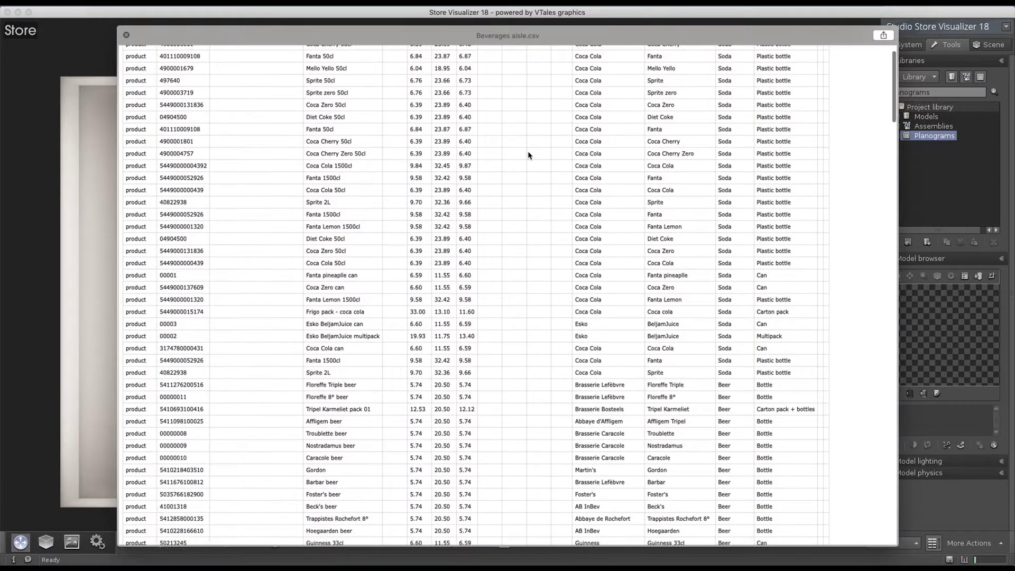
pyautogui.scroll(-4, 528, 154)
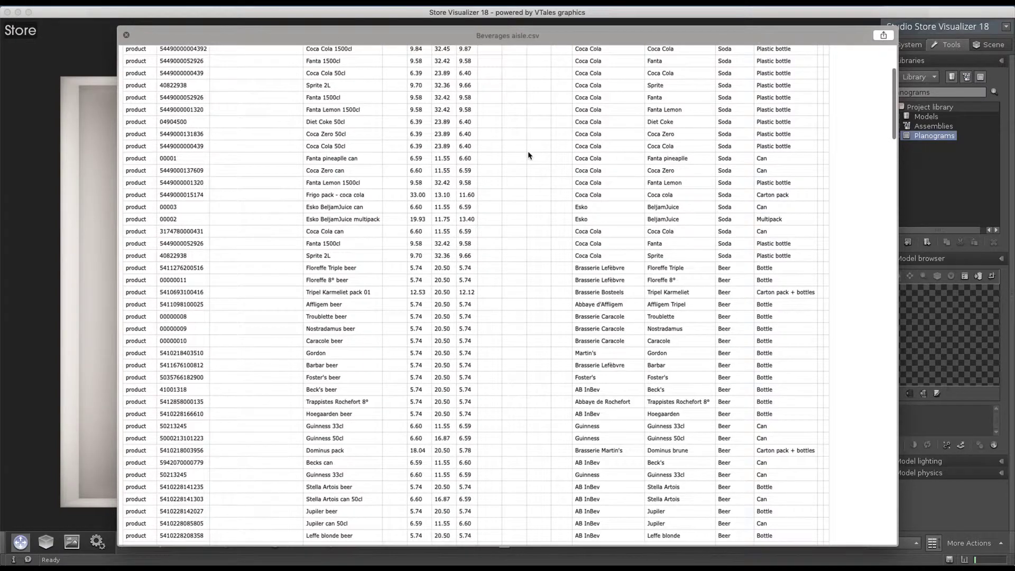
pyautogui.scroll(-10, 528, 155)
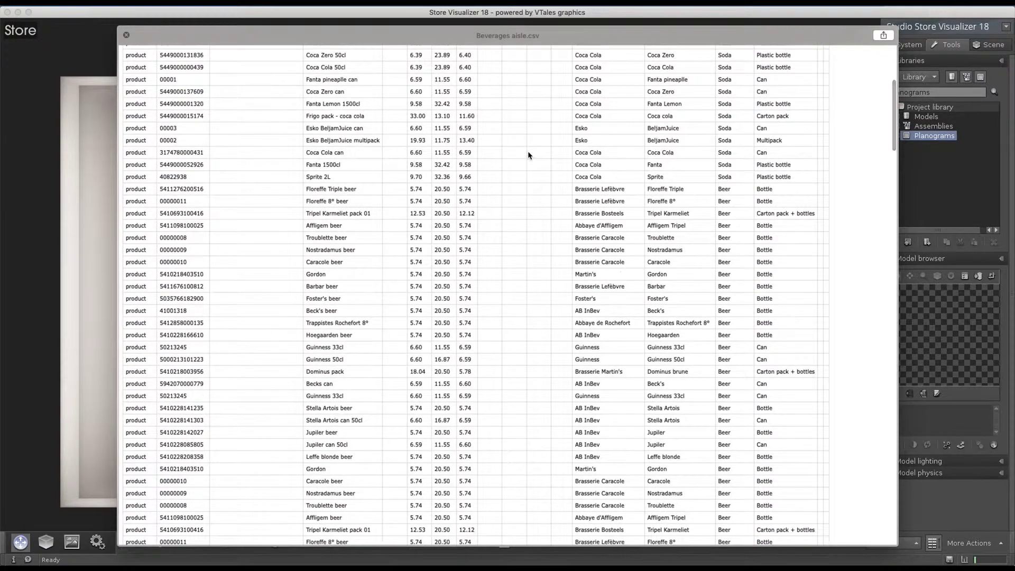
pyautogui.scroll(-20, 528, 155)
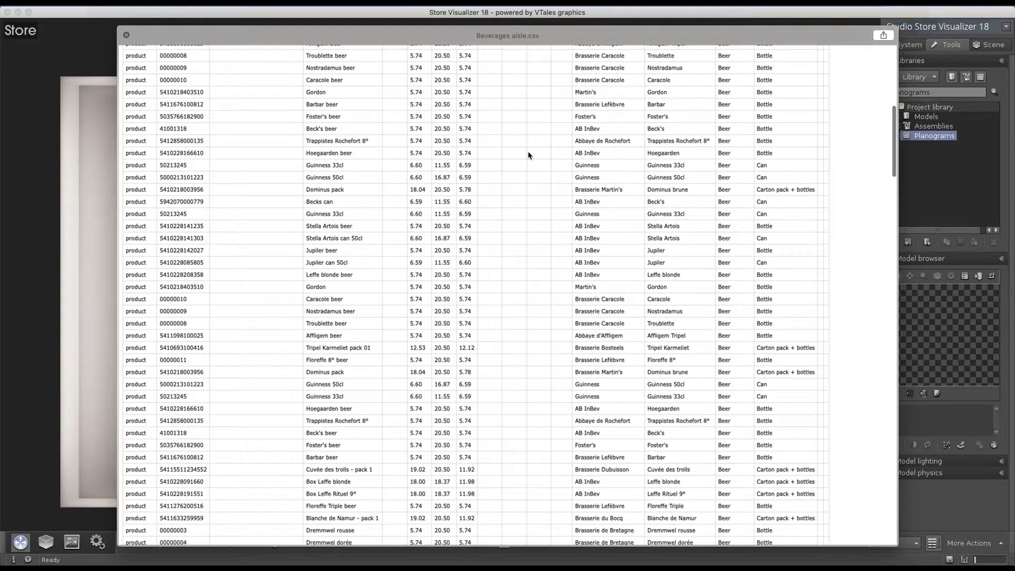
pyautogui.scroll(-3, 528, 155)
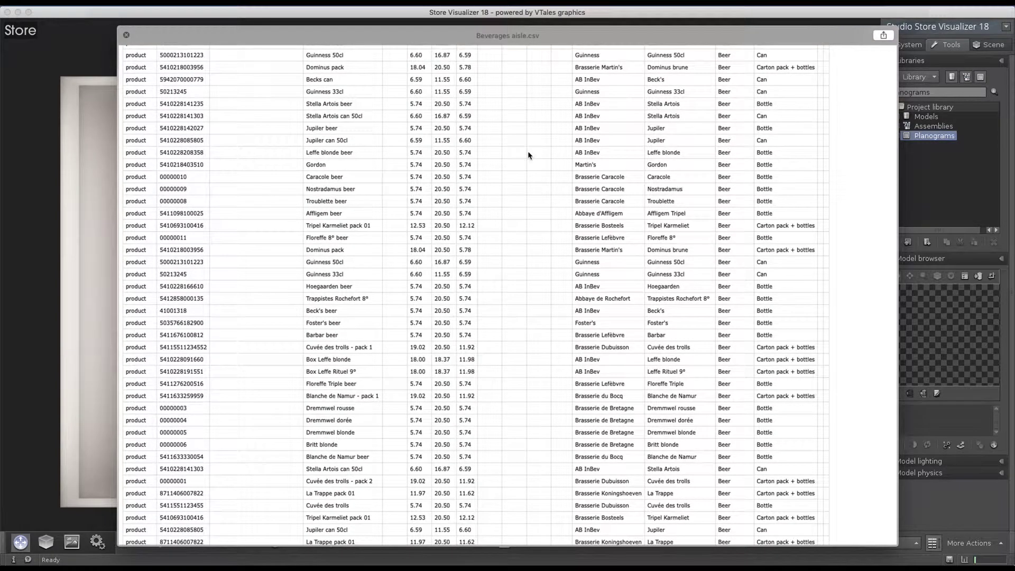
pyautogui.press('space')
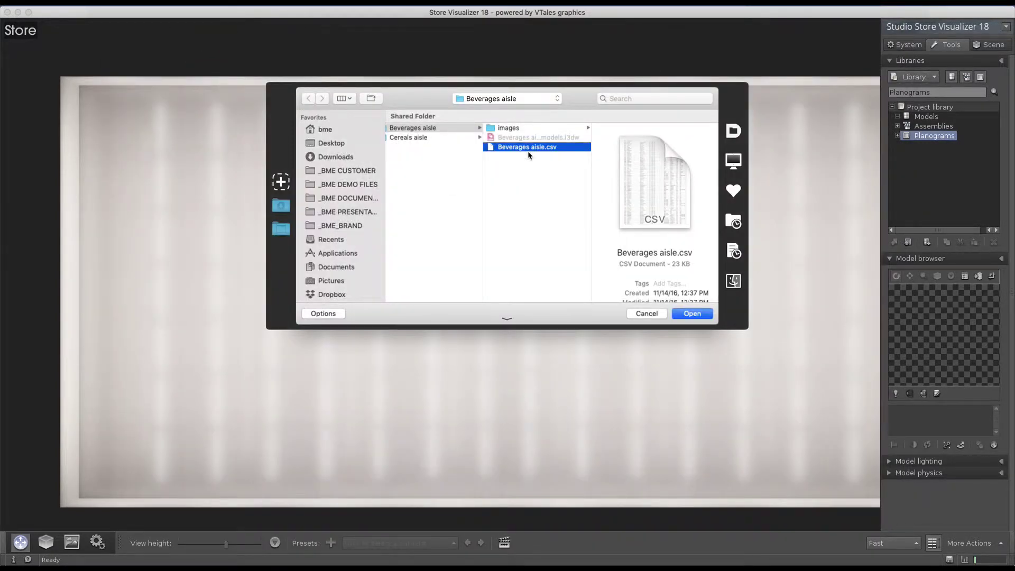
# Step: Show the Beverages aisle images folder in the import dialog, and switch to Finder to select 00001_1.png in that folder
pyautogui.click(530, 128)
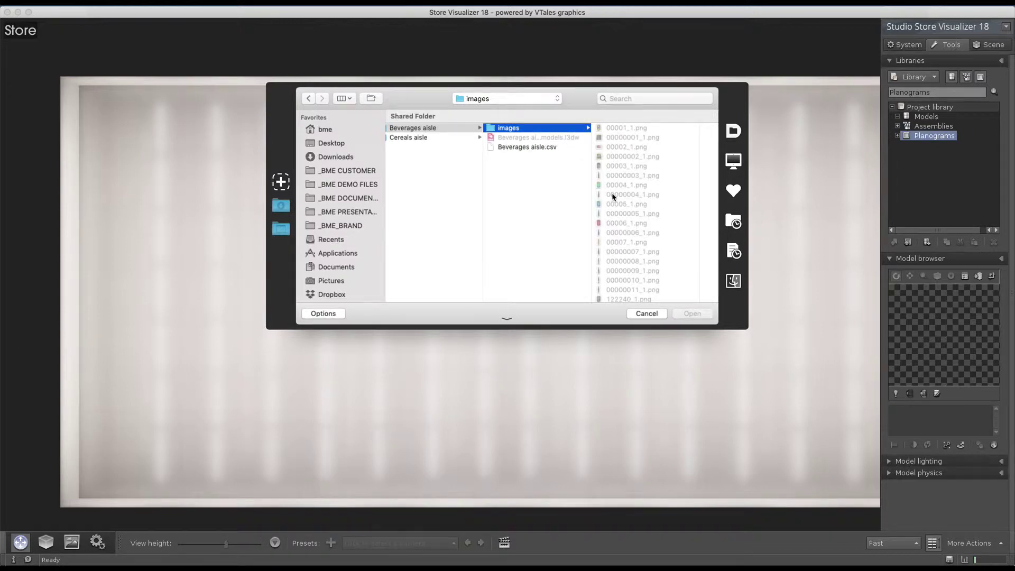
pyautogui.press('super+Tab')
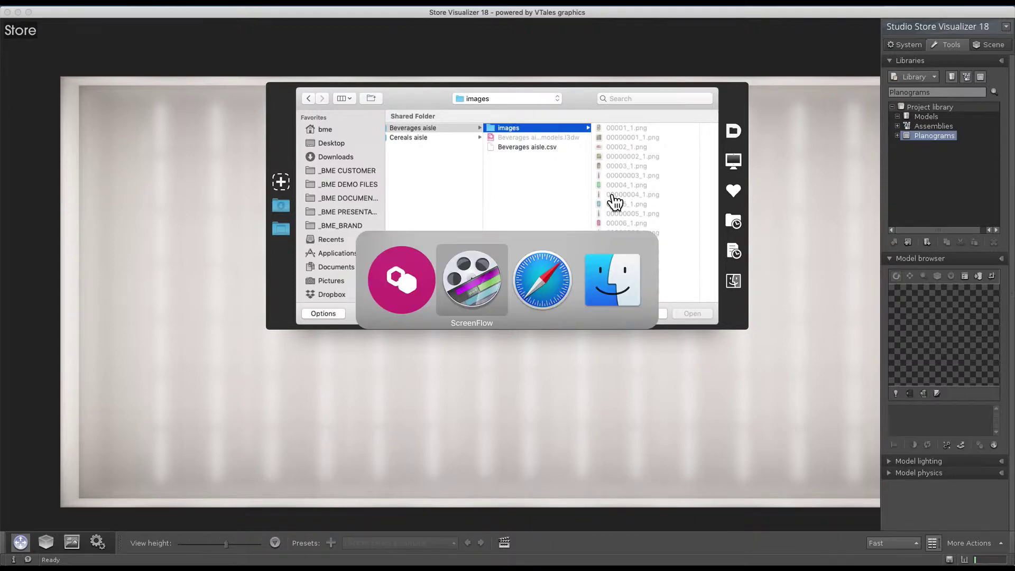
pyautogui.press('super+Tab')
pyautogui.press('super+Tab')
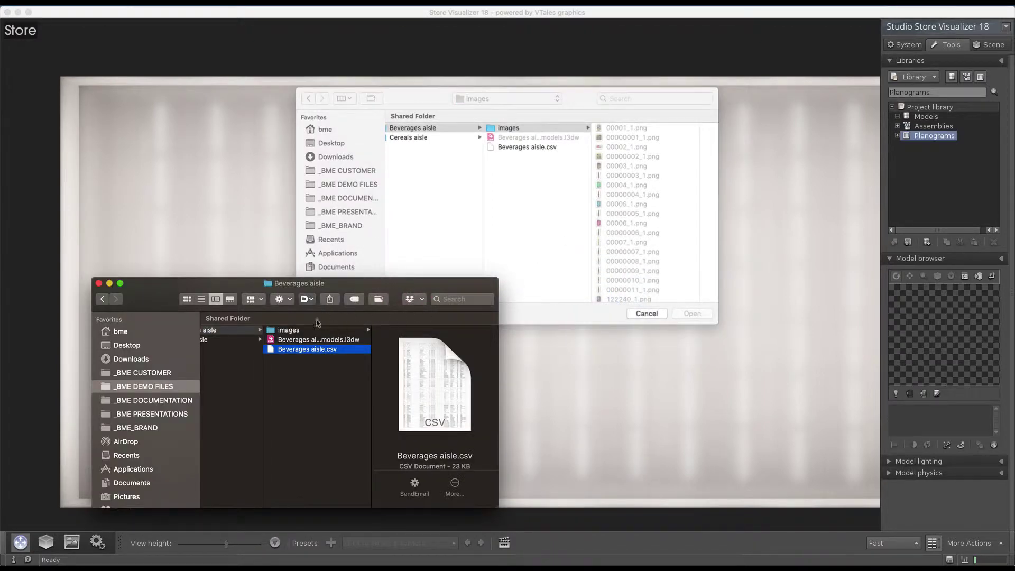
pyautogui.click(296, 331)
pyautogui.click(399, 331)
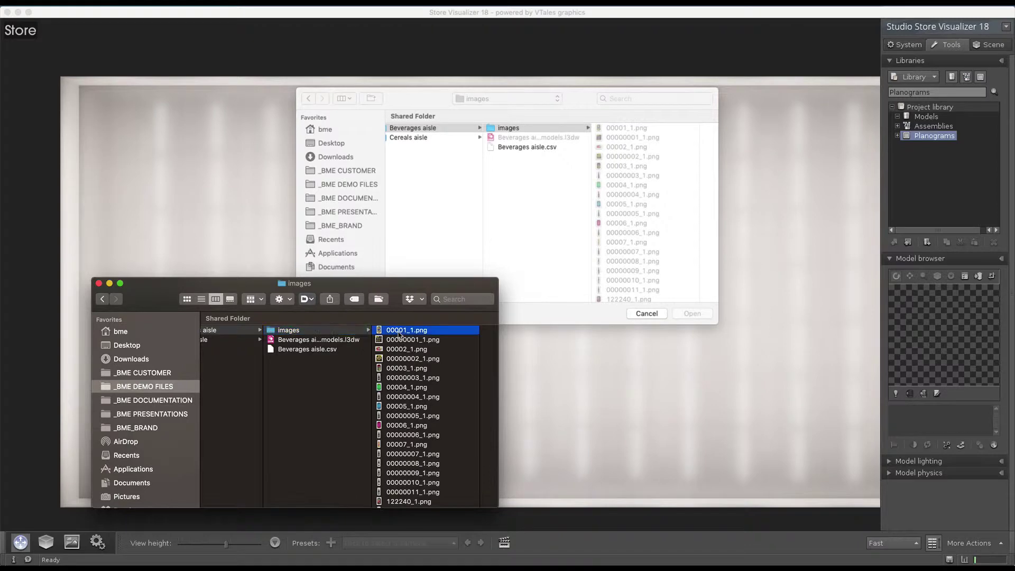
# Step: Preview the product images one after another from 00001_1.png through 00005_1.png
pyautogui.press('space')
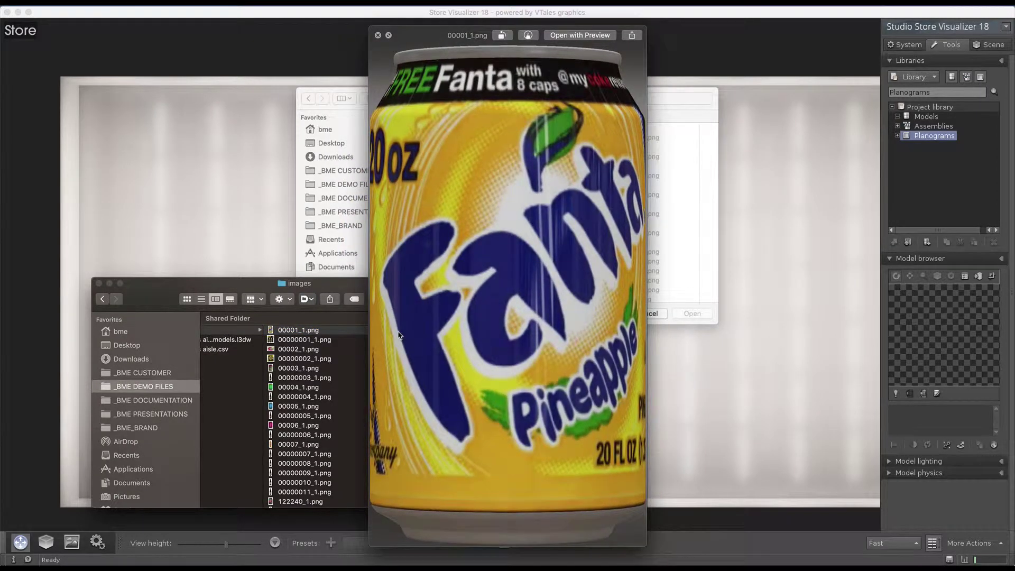
pyautogui.press('Down')
pyautogui.press('Down')
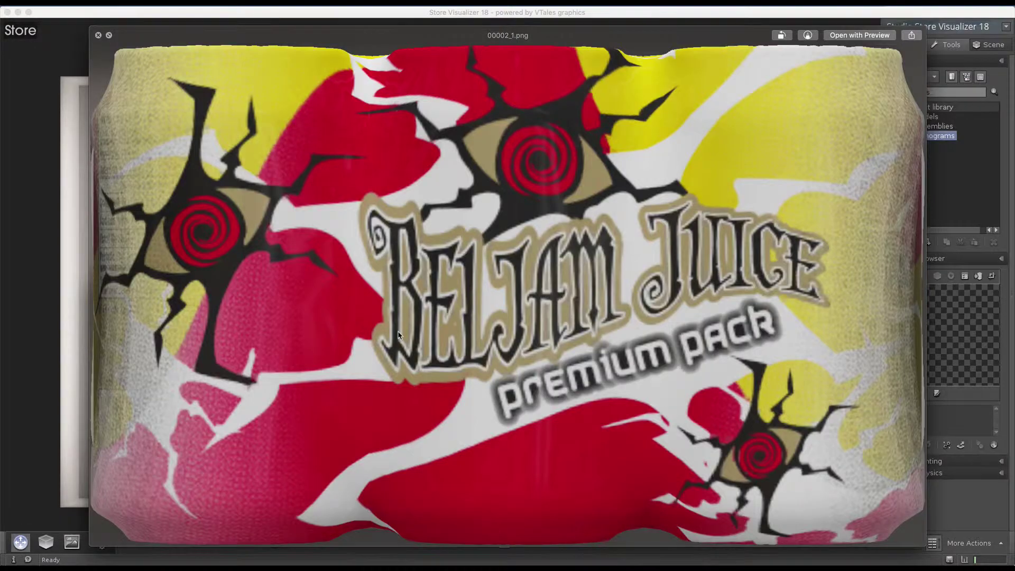
pyautogui.press('Down')
pyautogui.press('Down')
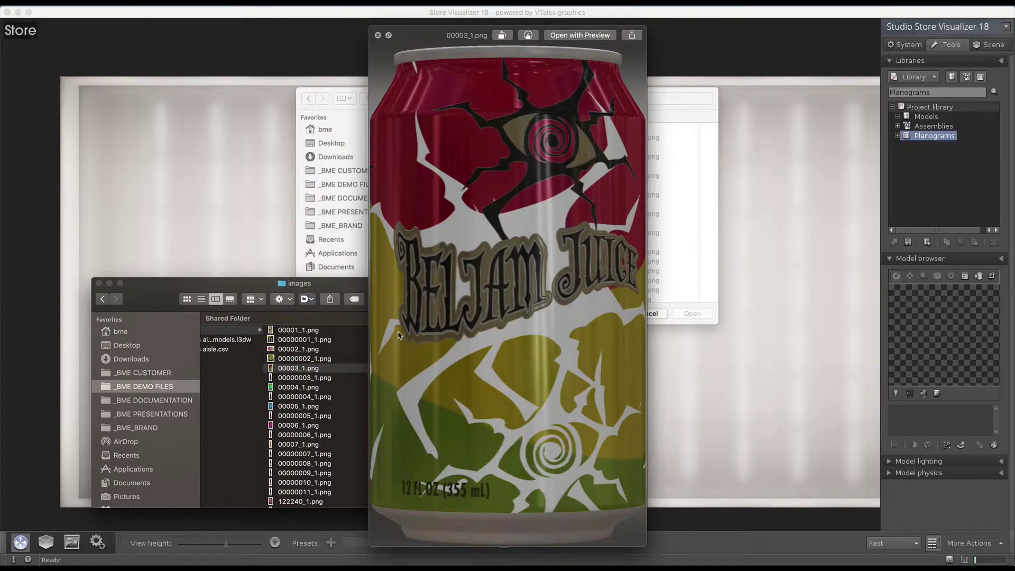
pyautogui.press('Down')
pyautogui.press('Down')
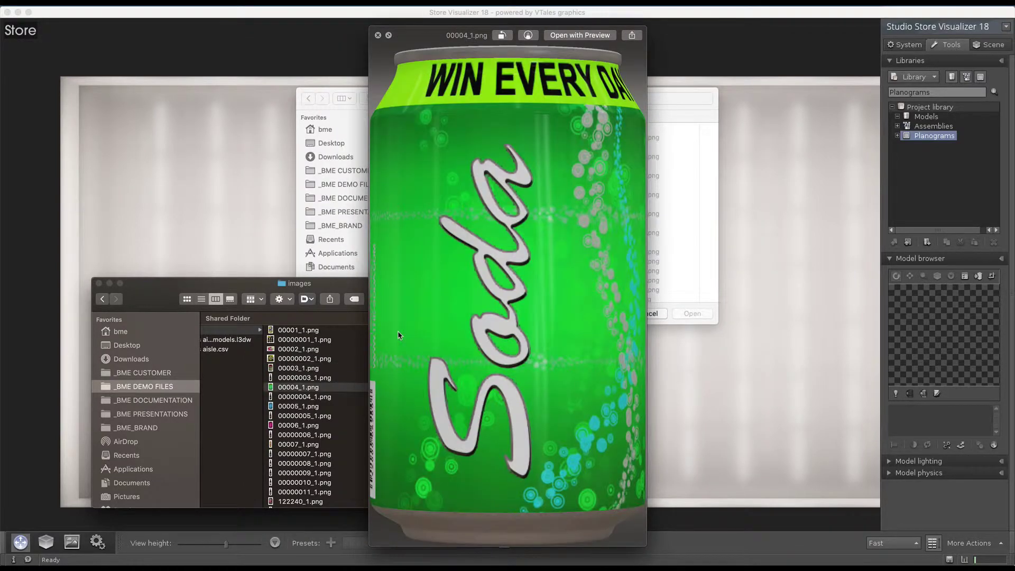
pyautogui.press('Down')
pyautogui.press('Down')
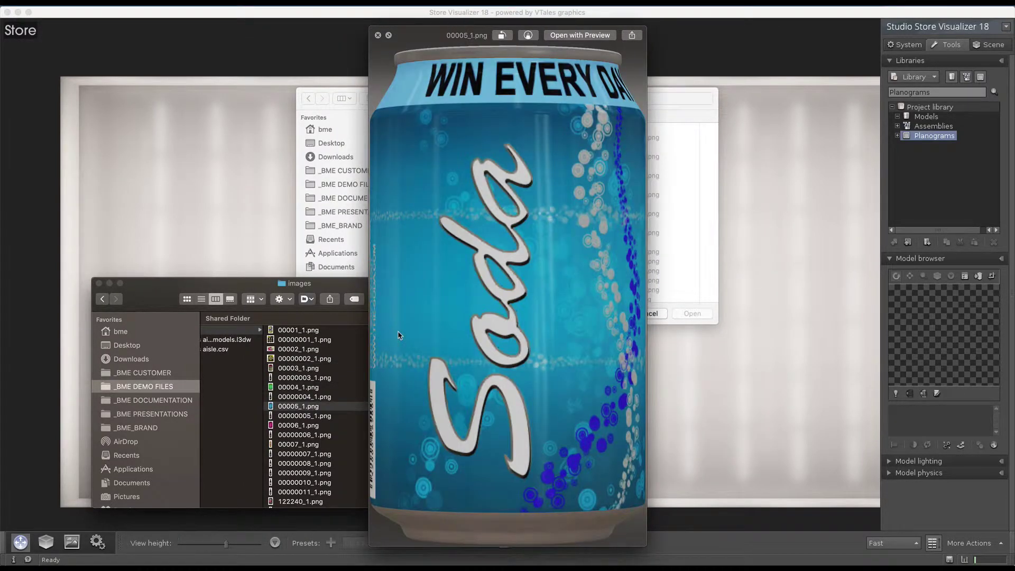
pyautogui.press('space')
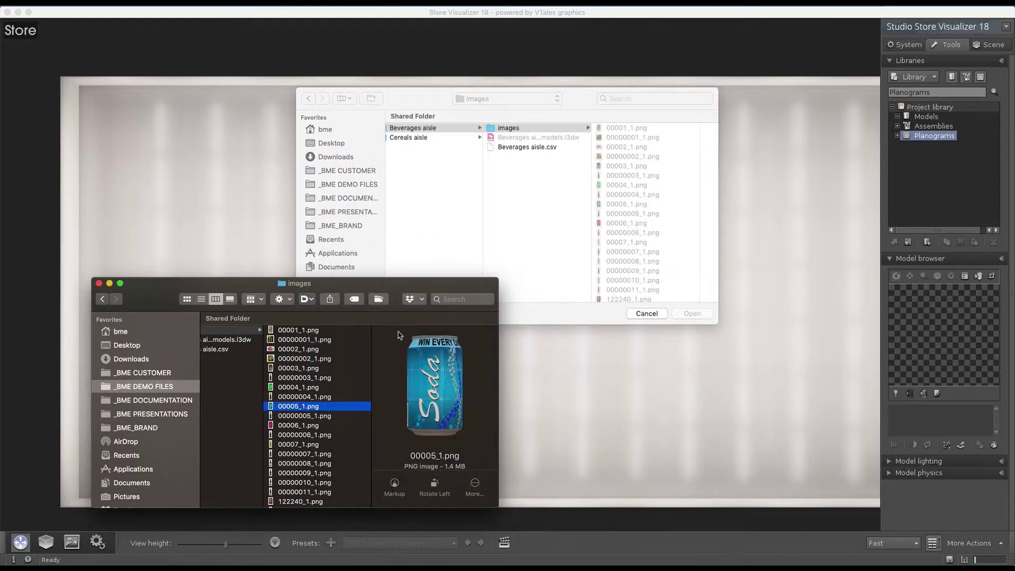
# Step: Select the Beverages aisle - 3D models.l3dw library file in Finder to view its details, and return to Store Visualizer
pyautogui.hscroll(-3, 398, 334)
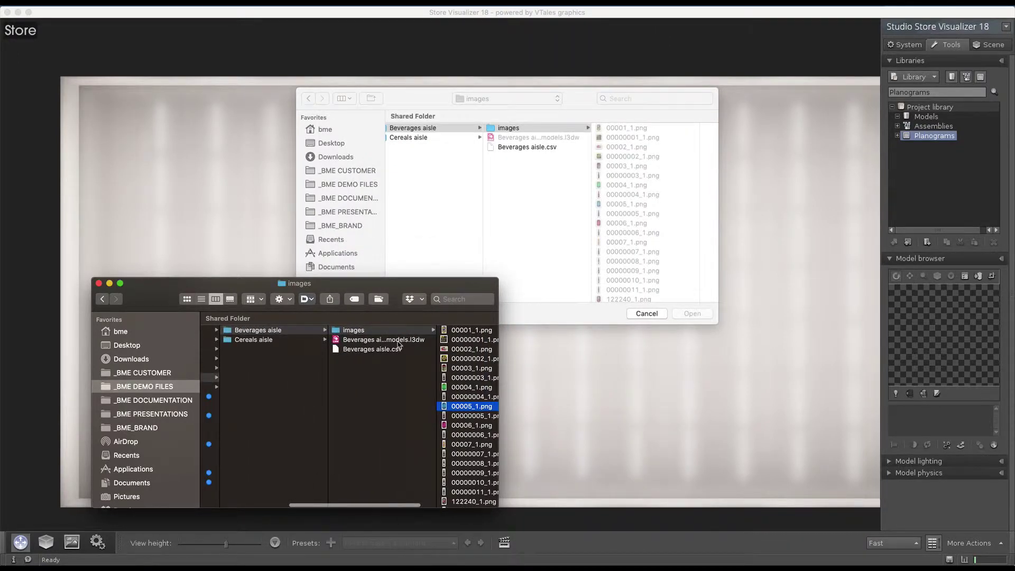
pyautogui.click(399, 342)
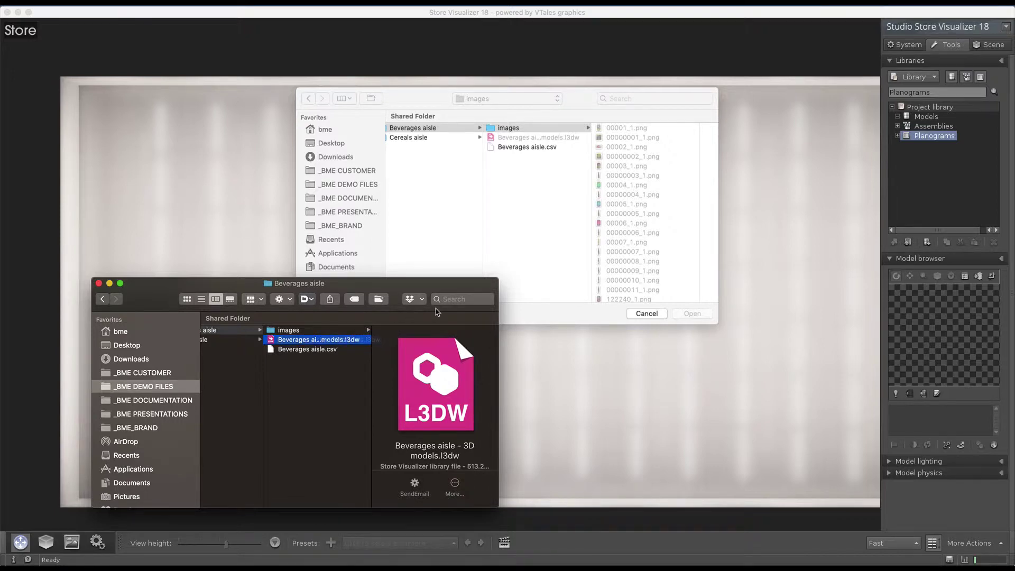
pyautogui.click(499, 150)
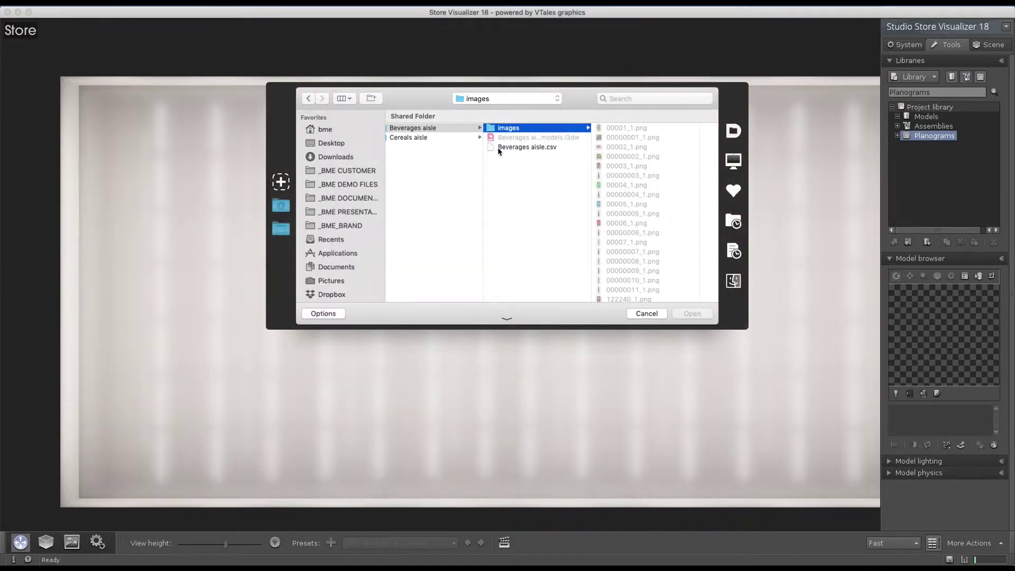
# Step: Select Beverages aisle.csv as the planogram file and open it for import
pyautogui.click(500, 149)
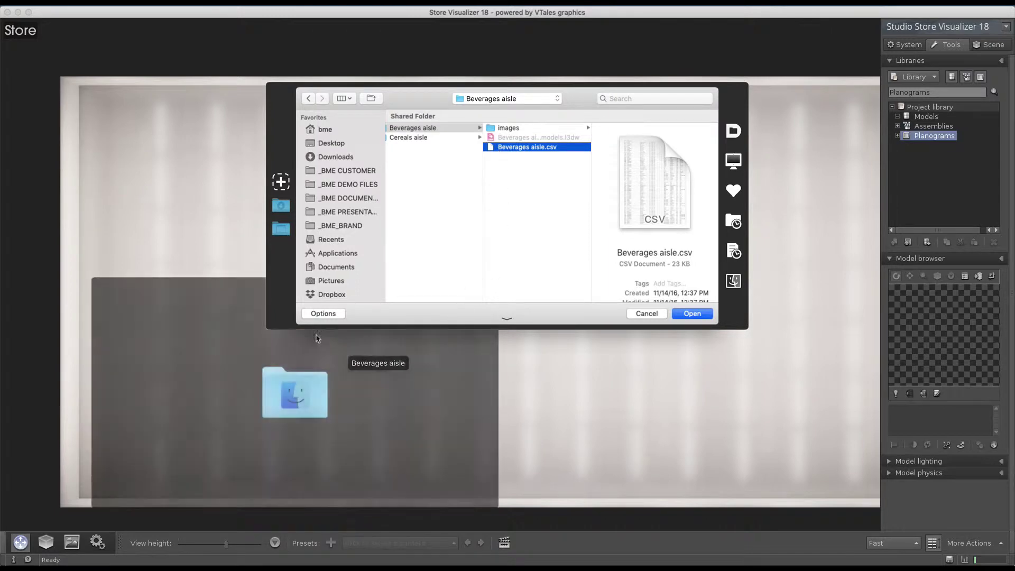
pyautogui.click(322, 313)
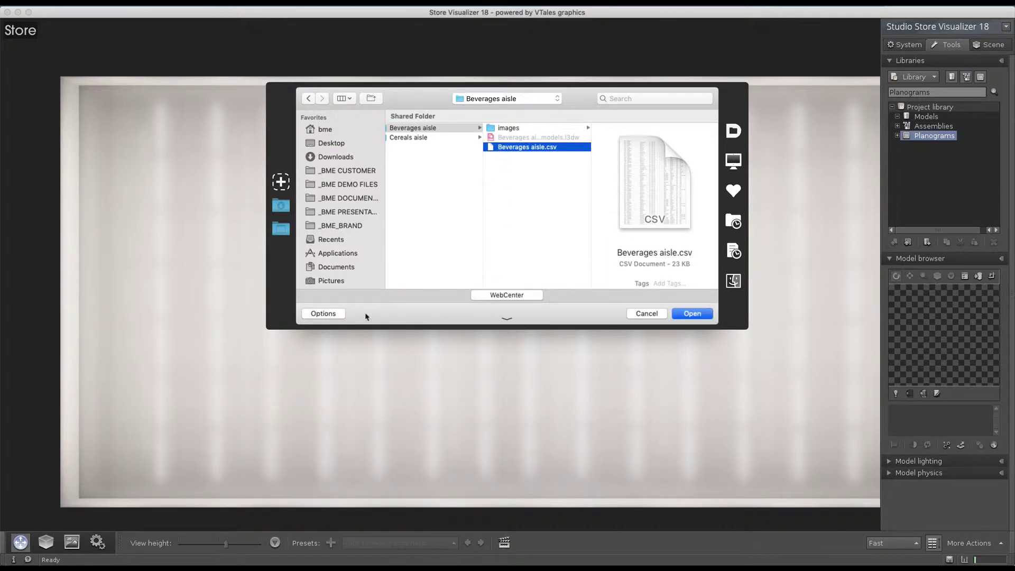
pyautogui.click(695, 313)
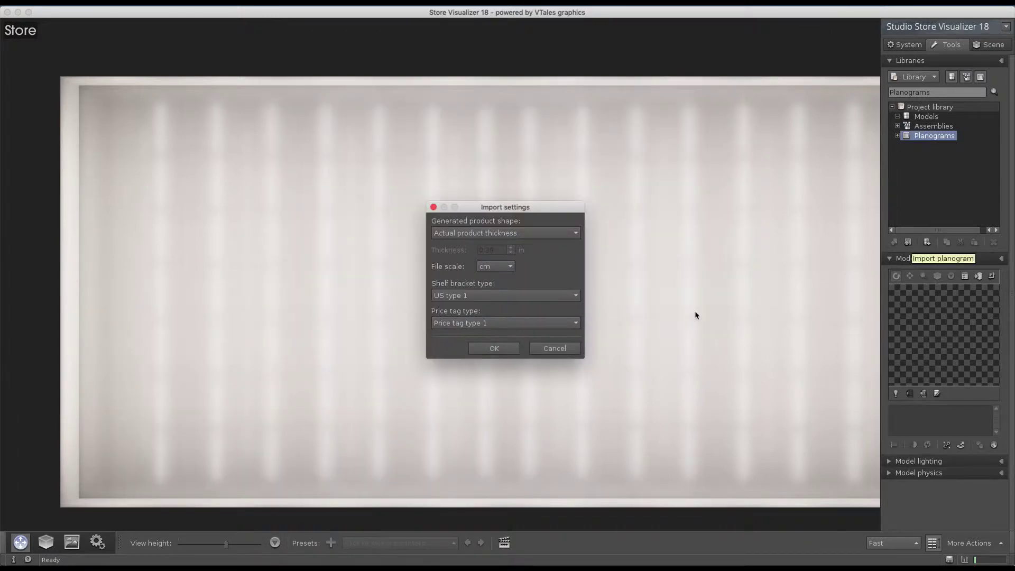
# Step: Import the planogram with actual product thickness, cm file scale, US type 1 shelf brackets and Price tag type 1
pyautogui.click(481, 234)
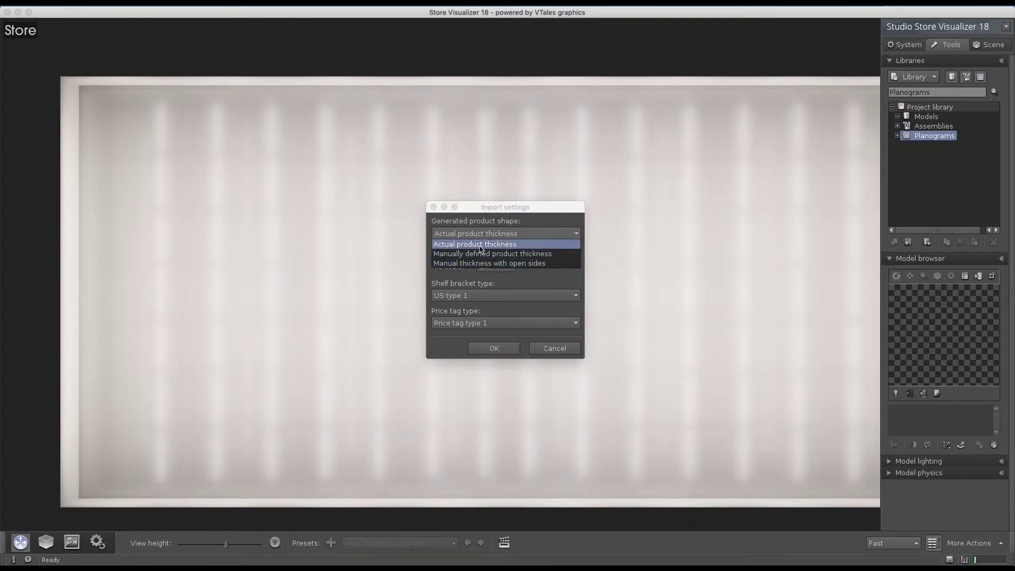
pyautogui.click(481, 246)
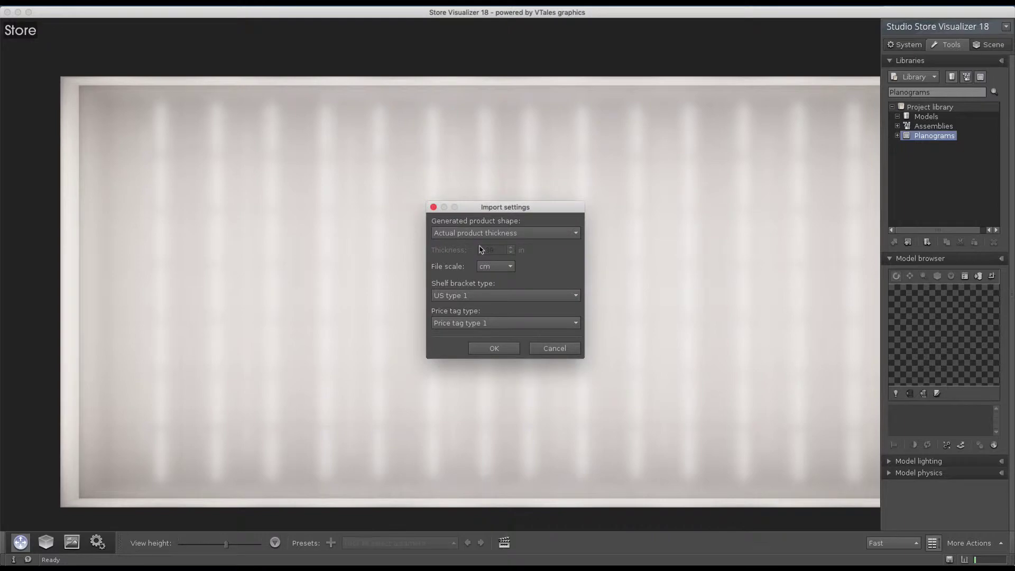
pyautogui.click(506, 267)
pyautogui.click(558, 263)
pyautogui.click(559, 297)
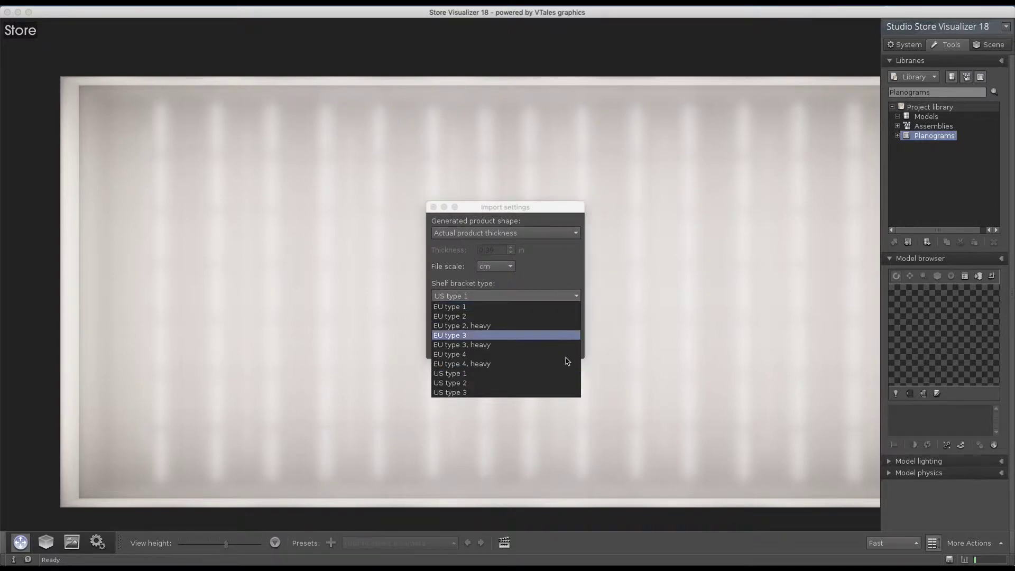
pyautogui.click(566, 377)
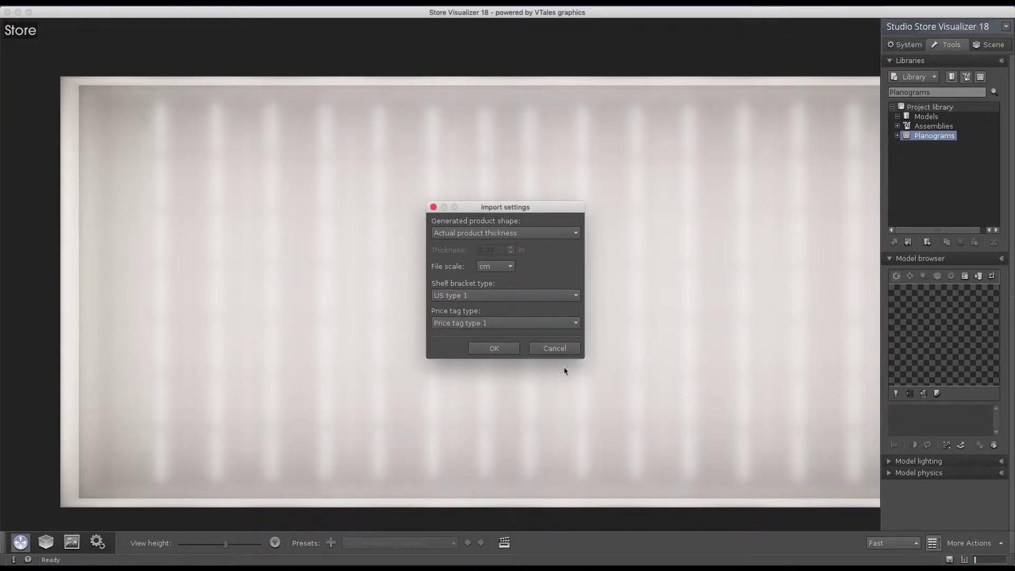
pyautogui.click(502, 327)
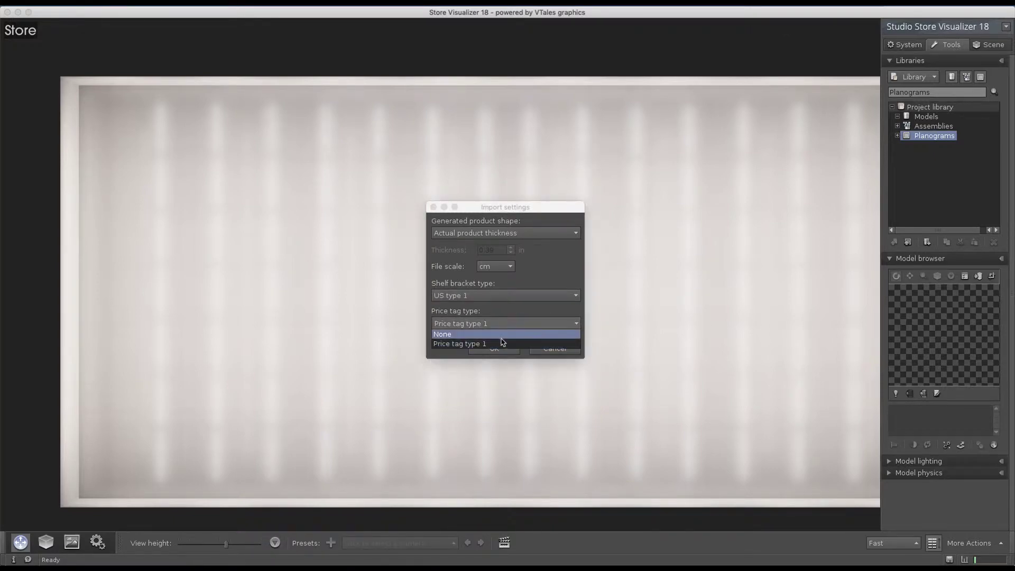
pyautogui.click(503, 343)
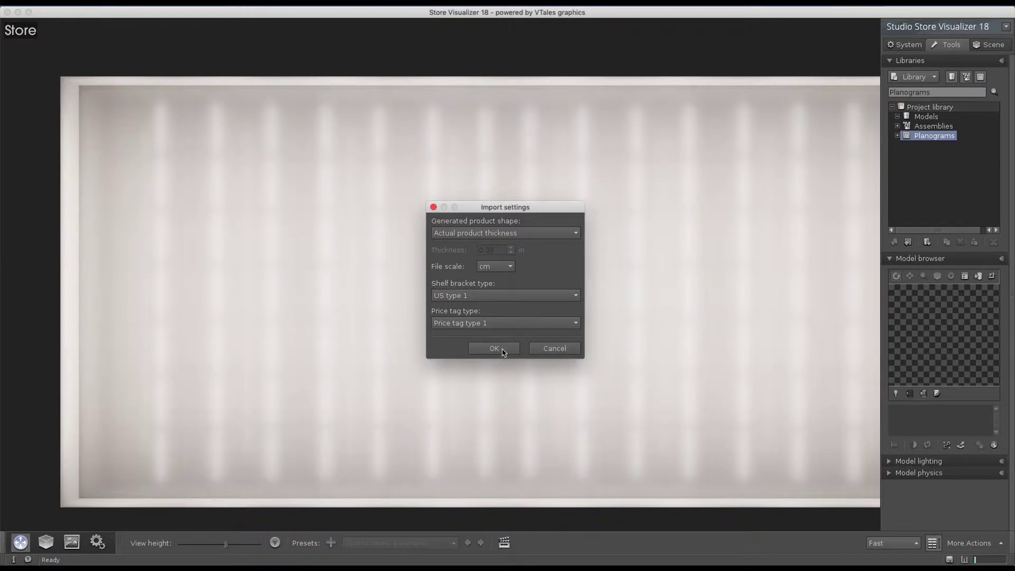
pyautogui.click(503, 348)
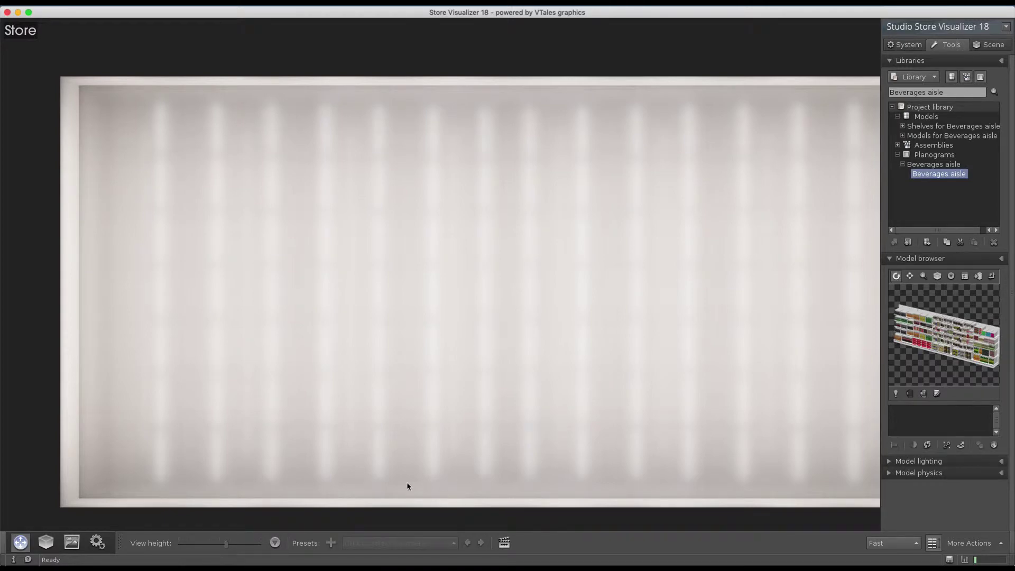
# Step: Place the Beverages aisle planogram in Store design mode against the middle of the store's lower wall in the layout view
pyautogui.click(47, 547)
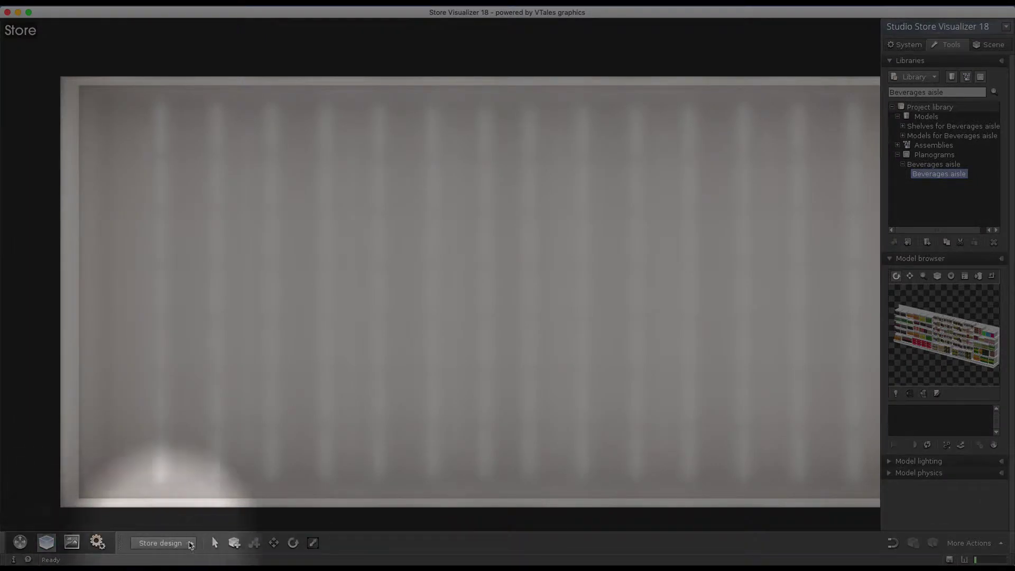
pyautogui.click(235, 543)
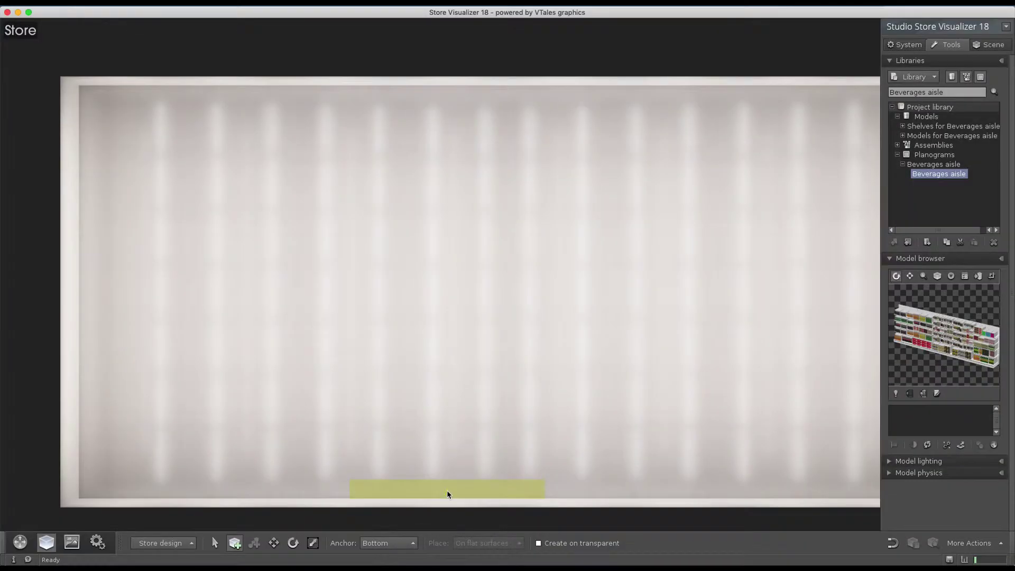
pyautogui.click(447, 495)
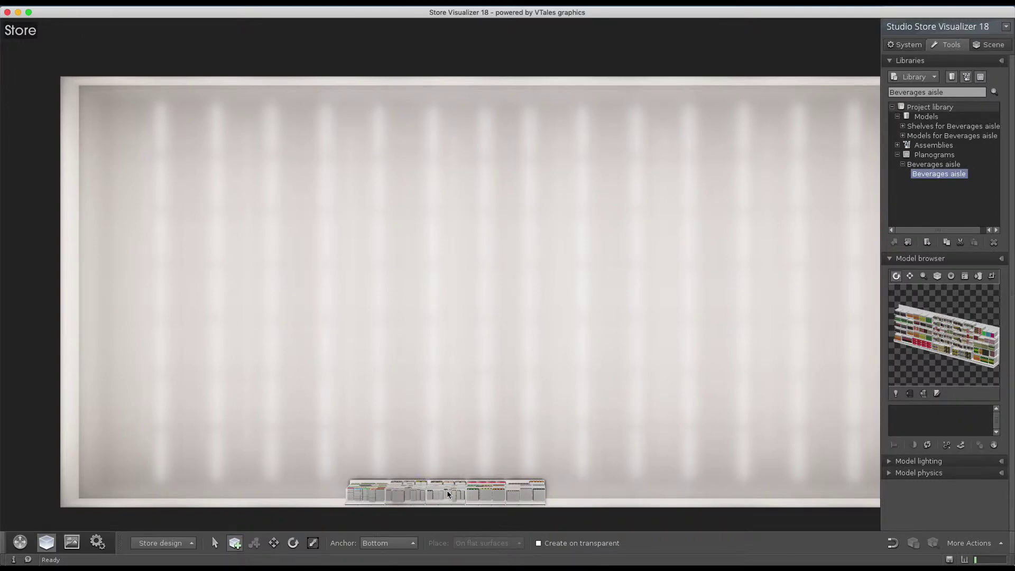
# Step: Turn off the Store layout view and start free look camera navigation in the store
pyautogui.click(958, 543)
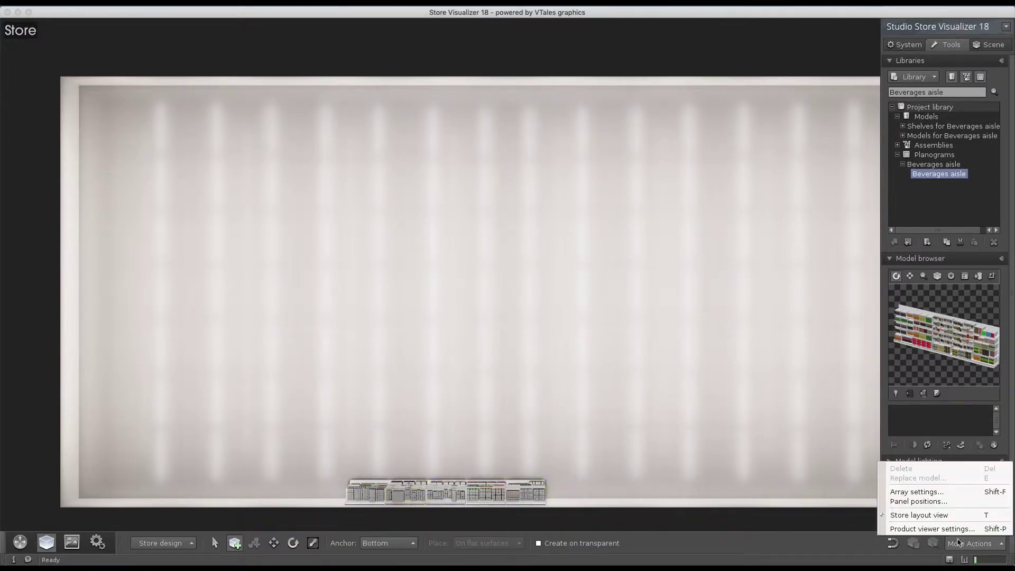
pyautogui.click(959, 519)
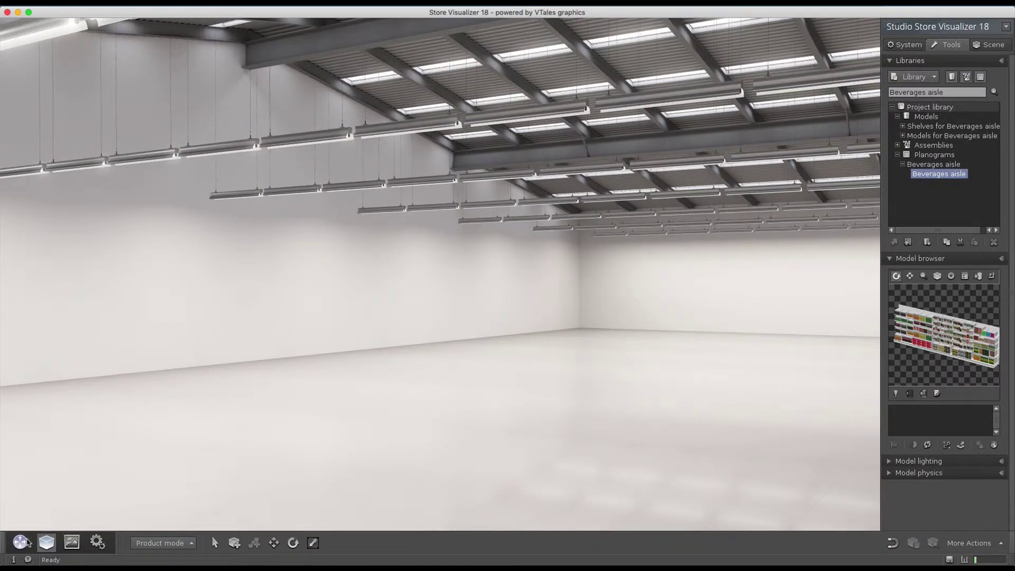
pyautogui.click(20, 541)
pyautogui.click(138, 543)
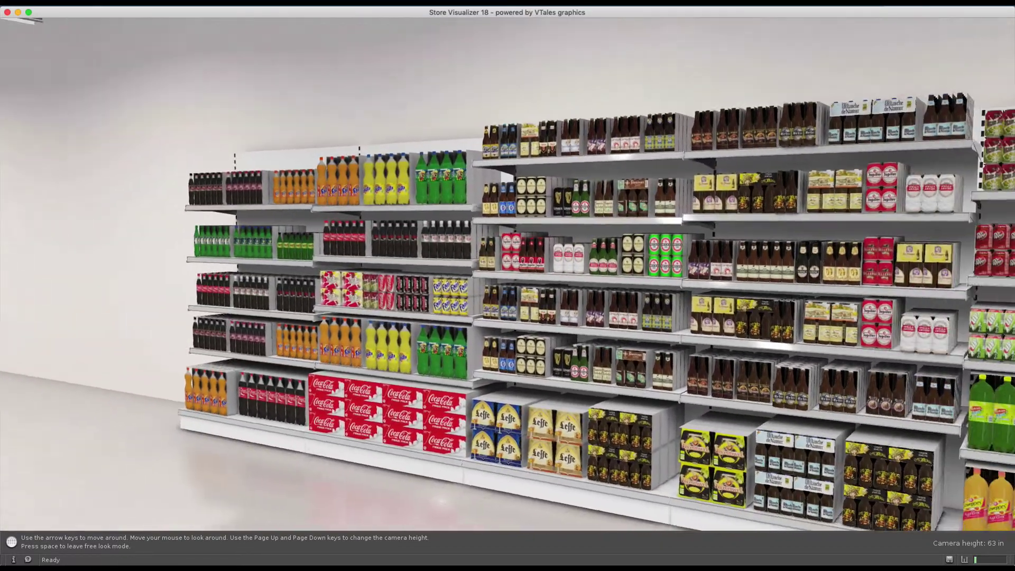
# Step: Move the camera back and forth in front of the beverage shelves to examine the whole aisle and its products up close
pyautogui.press('Down')
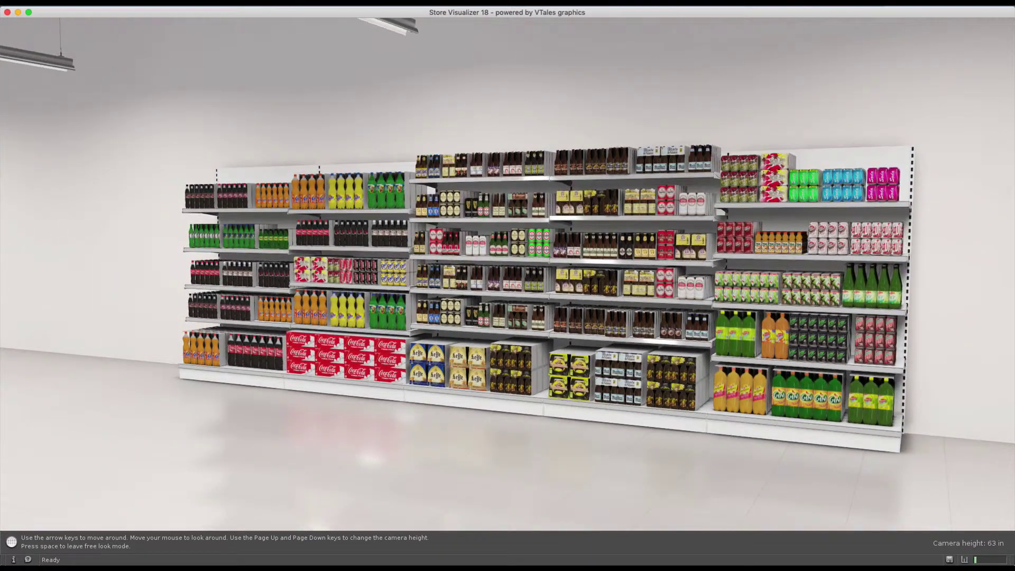
pyautogui.press('Up')
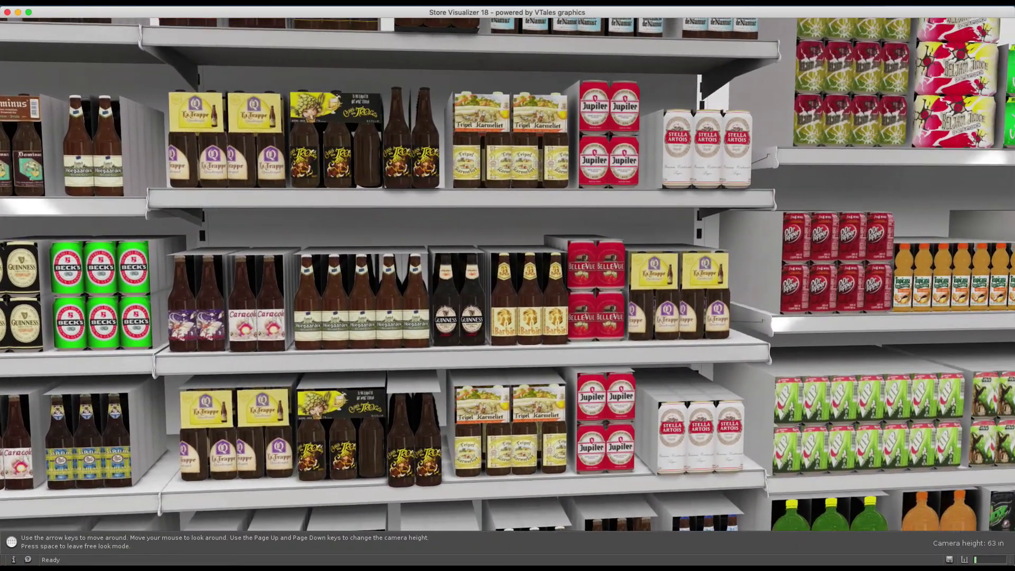
pyautogui.press('Down')
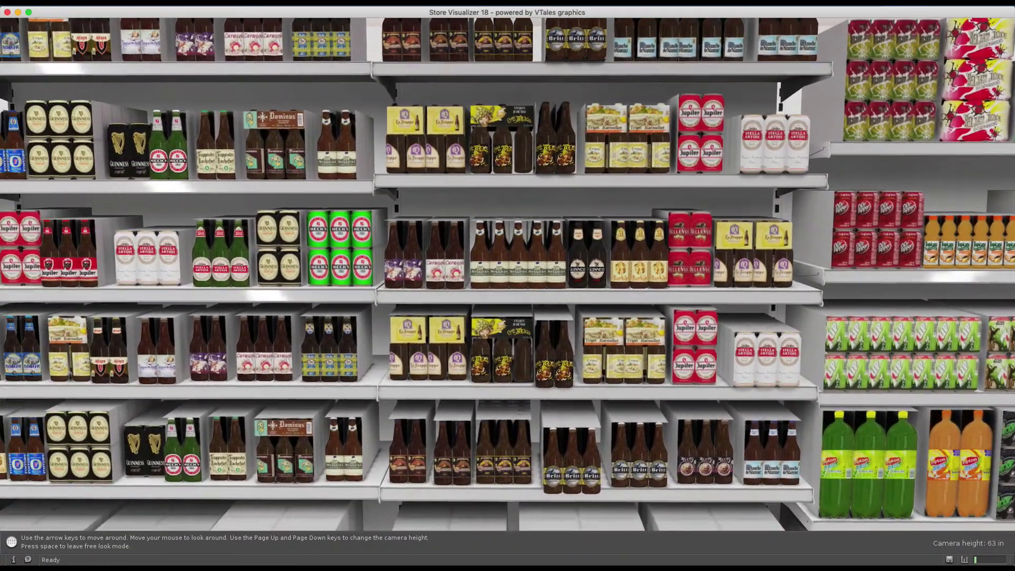
pyautogui.press('Down')
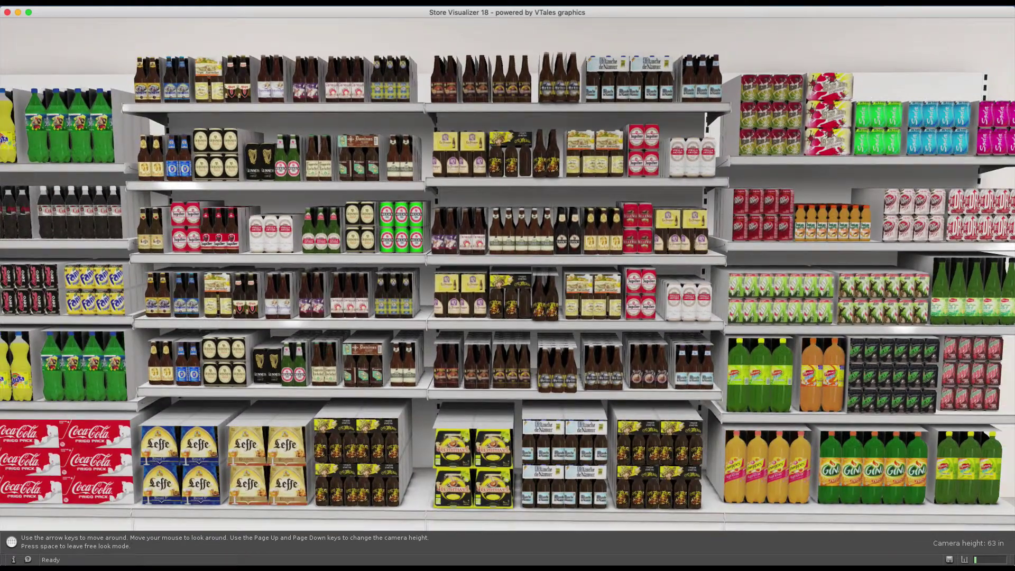
pyautogui.press('Up')
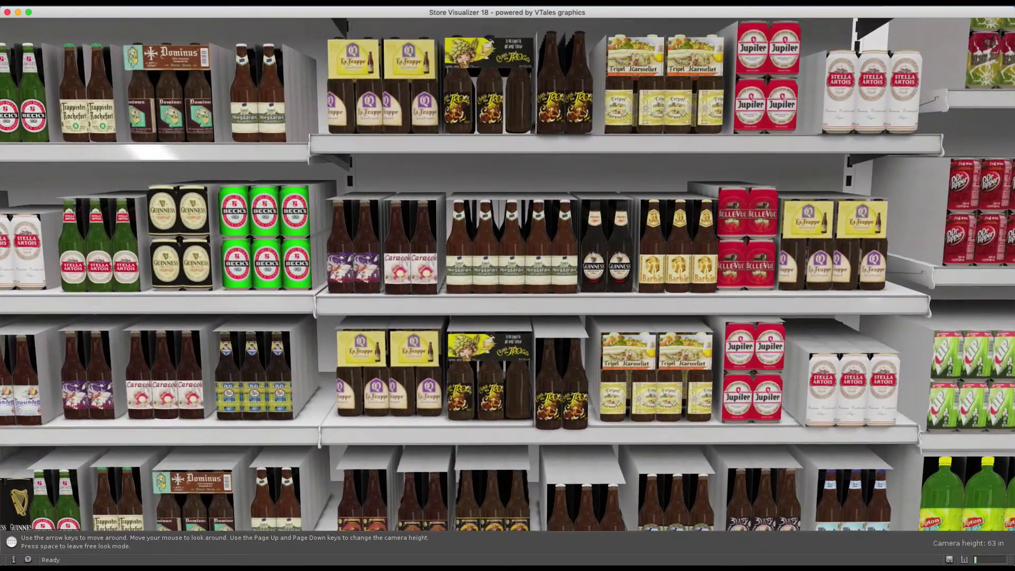
pyautogui.press('Up')
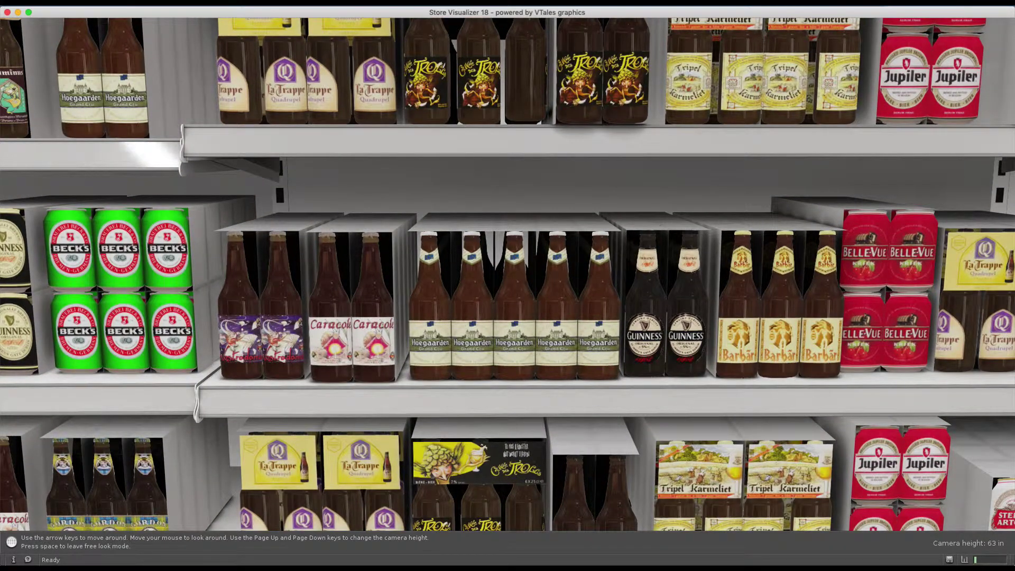
# Step: Leave free look navigation and collapse Segments 4 to 0 under Products in the scenegraph
pyautogui.press('Down')
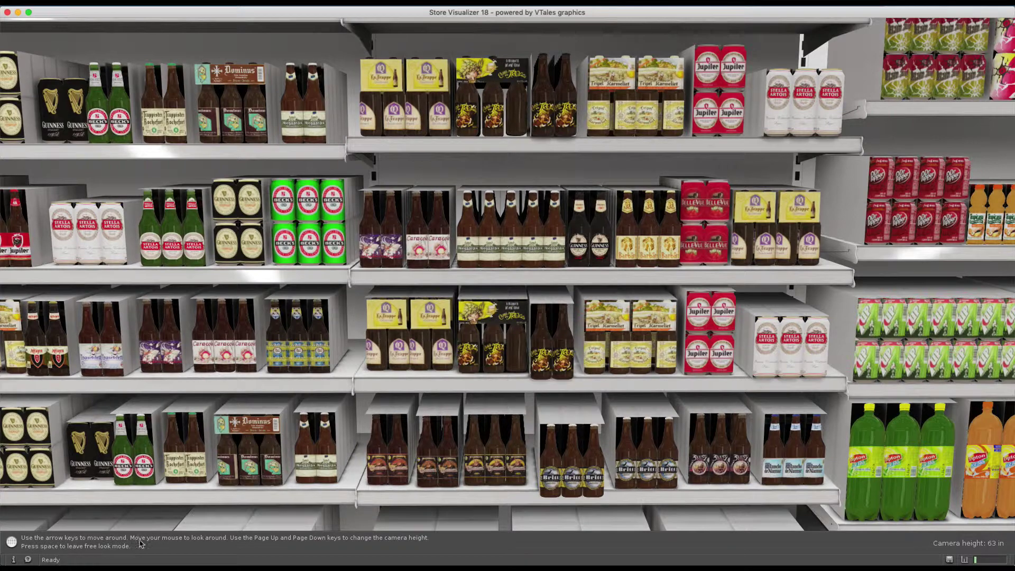
pyautogui.press('space')
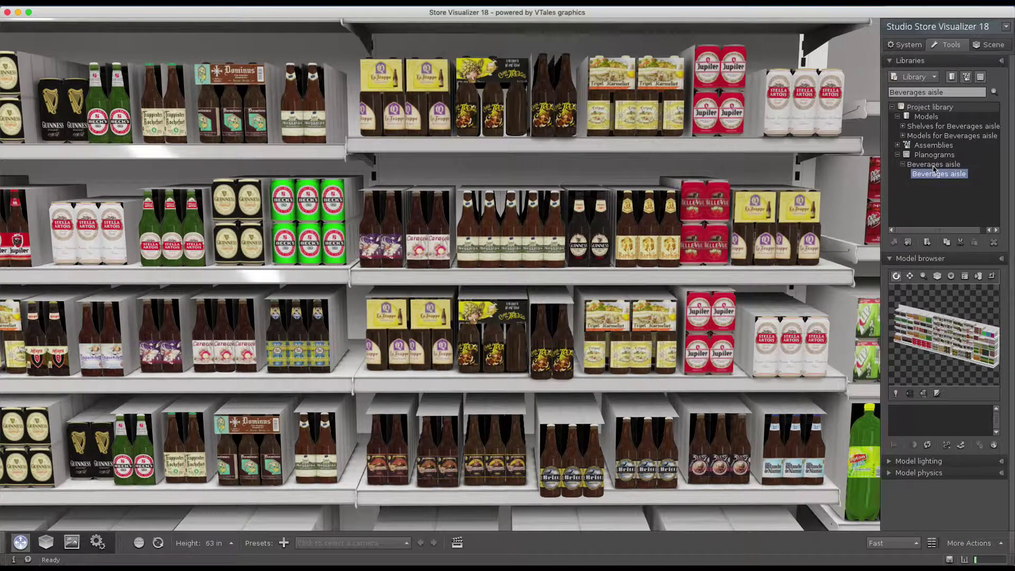
pyautogui.click(988, 47)
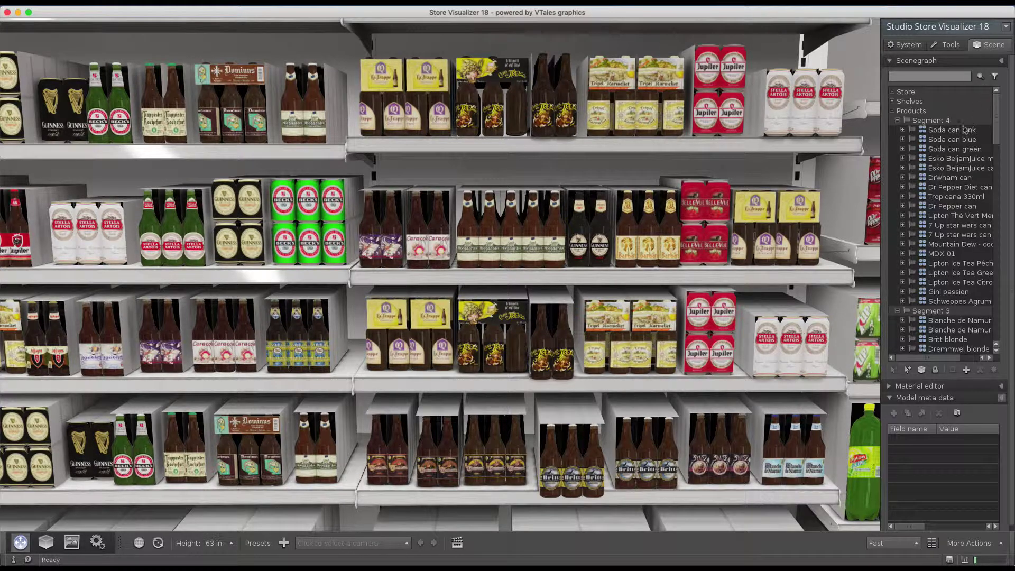
pyautogui.click(897, 124)
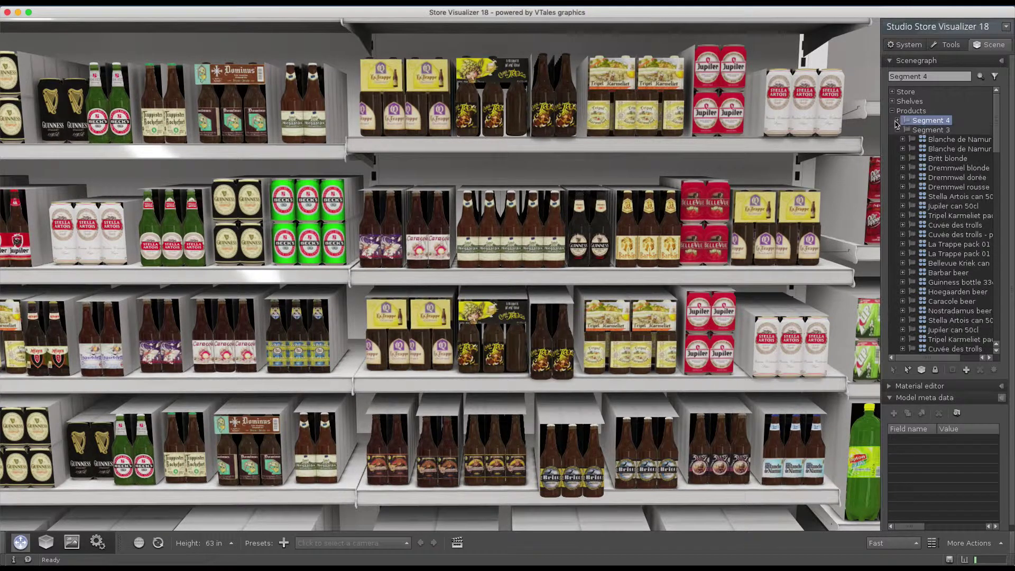
pyautogui.click(897, 130)
pyautogui.click(897, 140)
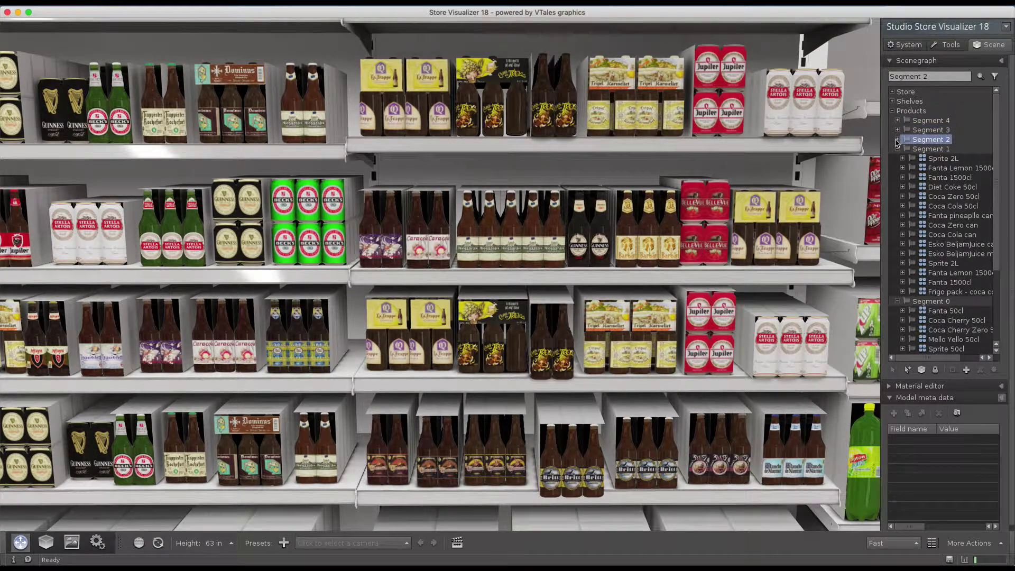
pyautogui.click(897, 149)
pyautogui.click(897, 159)
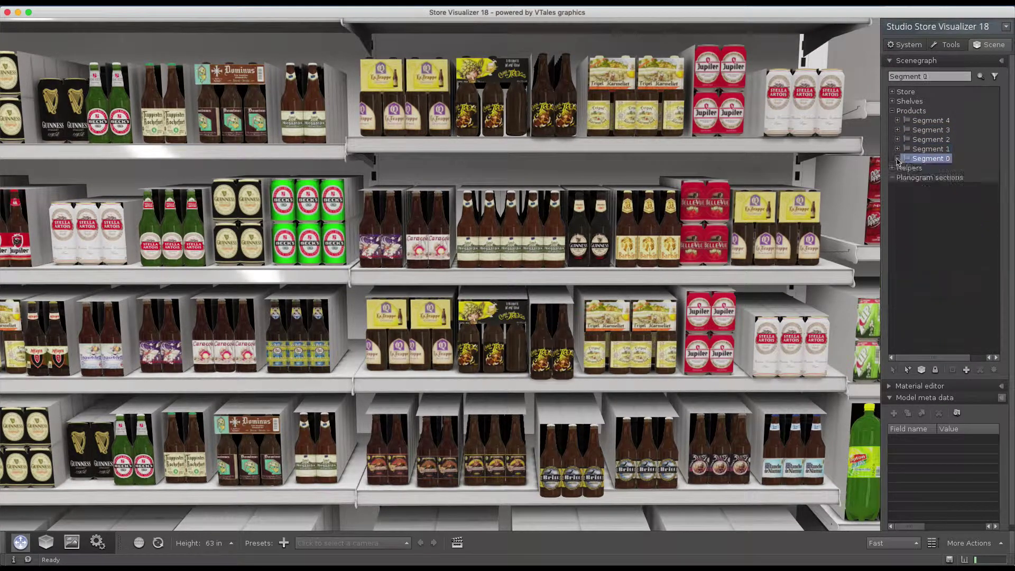
# Step: Select the products of Segments 0 to 4 from the scenegraph and deselect them again
pyautogui.click(906, 160)
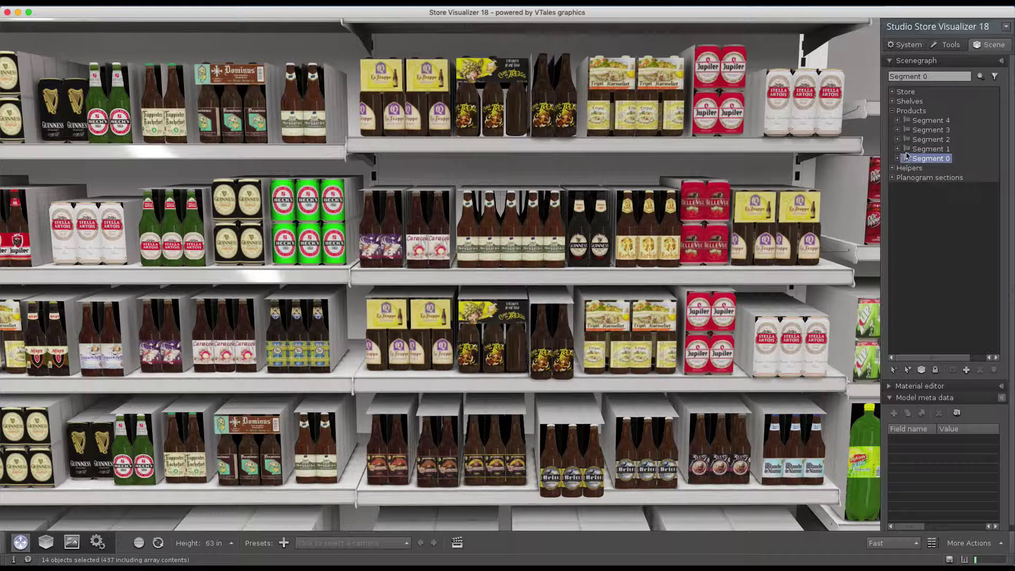
pyautogui.click(906, 150)
pyautogui.click(907, 139)
pyautogui.click(906, 130)
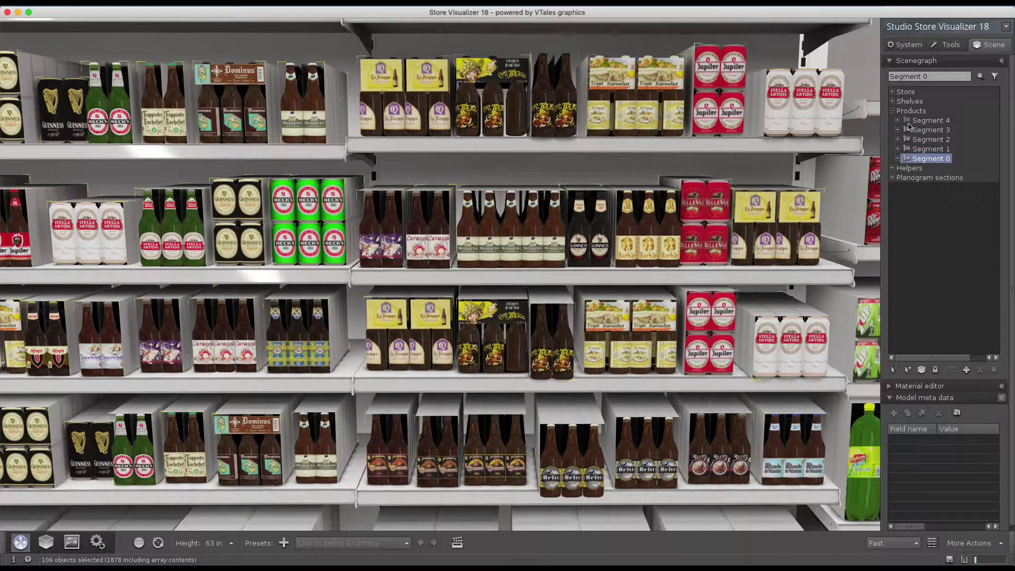
pyautogui.click(908, 120)
pyautogui.click(907, 129)
pyautogui.click(907, 140)
pyautogui.click(907, 150)
pyautogui.click(907, 159)
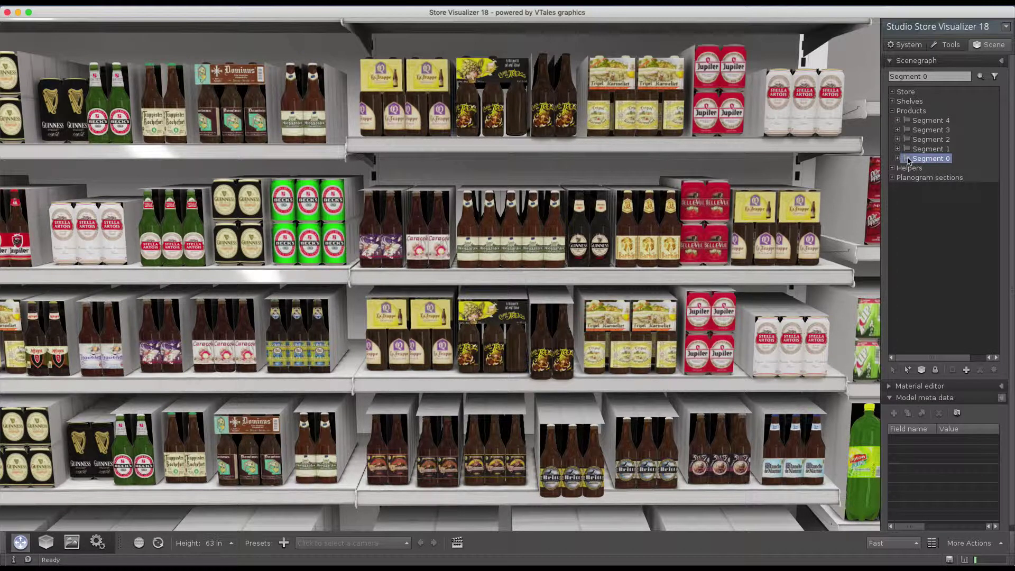
# Step: Load the model library file "Beverages aisle - 3D models.l3dw" from the Beverages aisle folder
pyautogui.click(951, 46)
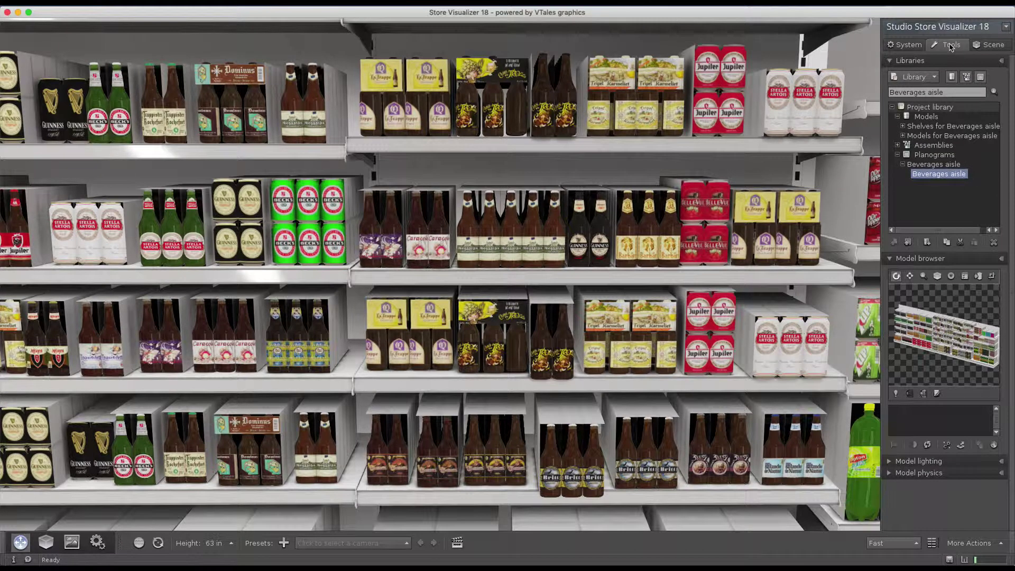
pyautogui.click(933, 78)
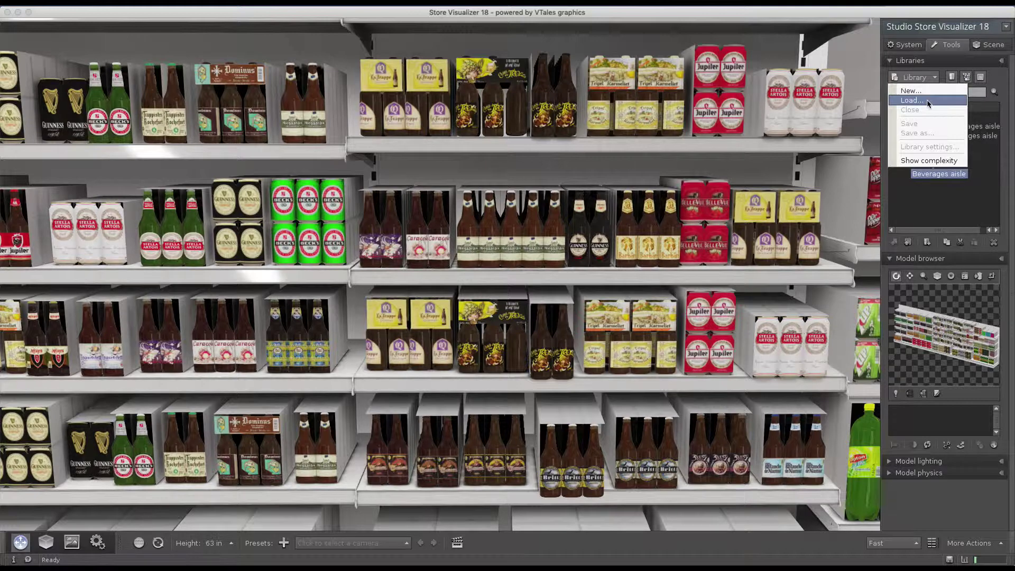
pyautogui.click(929, 101)
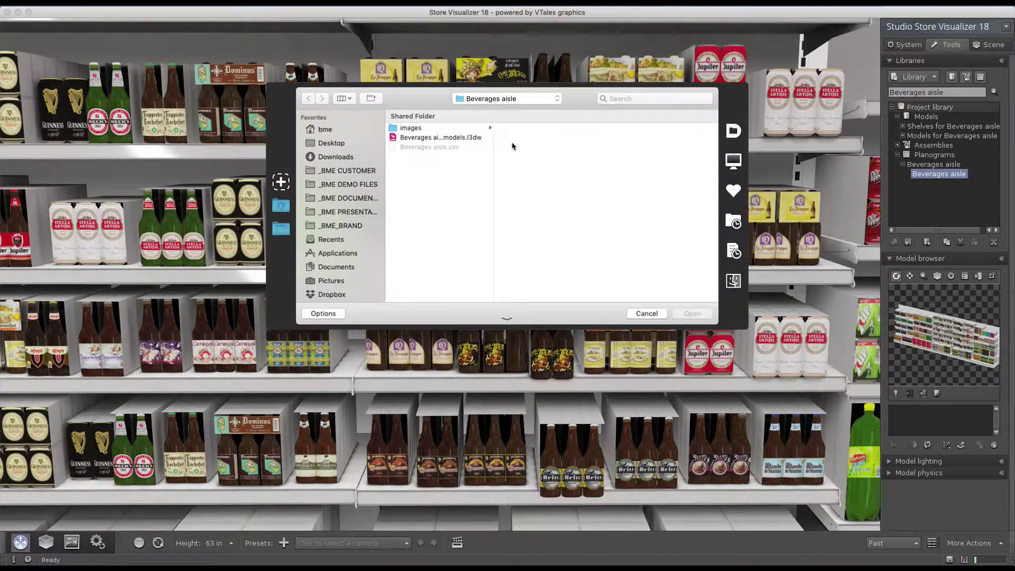
pyautogui.click(463, 138)
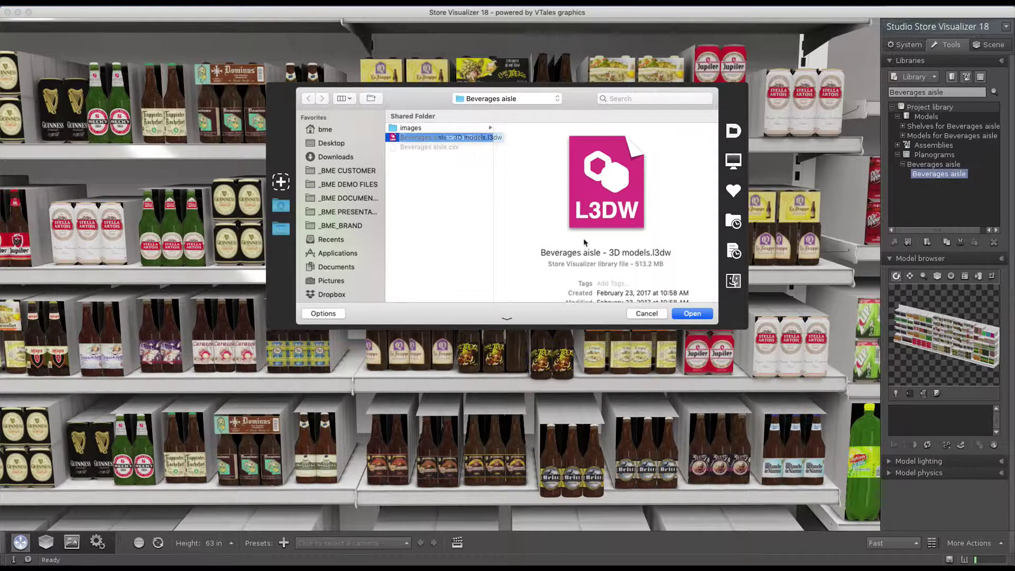
pyautogui.click(690, 314)
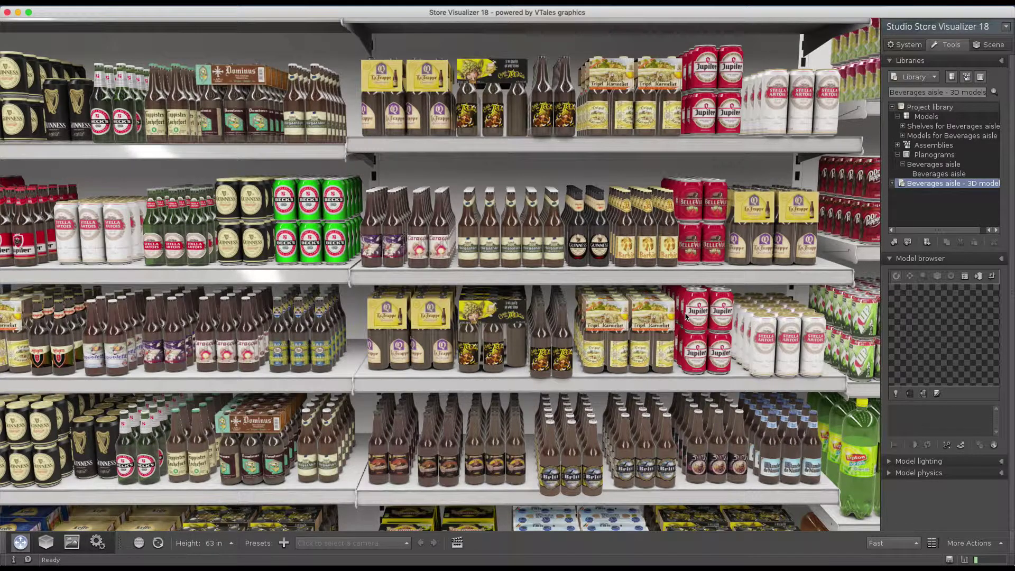
# Step: Expand the Beverages aisle - 3D models library and browse the models in its Beer group
pyautogui.click(893, 184)
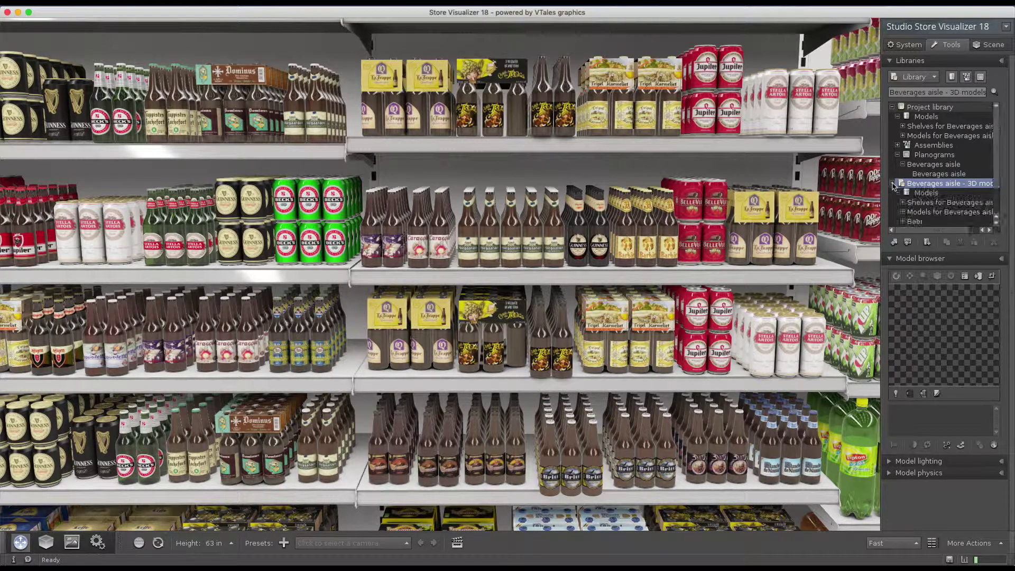
pyautogui.click(902, 221)
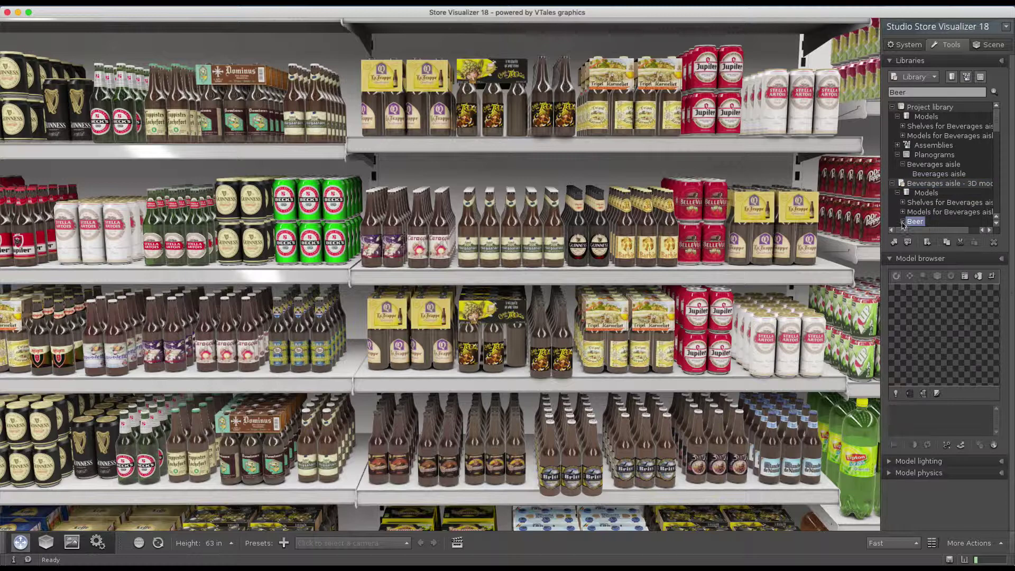
pyautogui.click(902, 222)
pyautogui.scroll(-2, 902, 225)
pyautogui.scroll(-2, 902, 226)
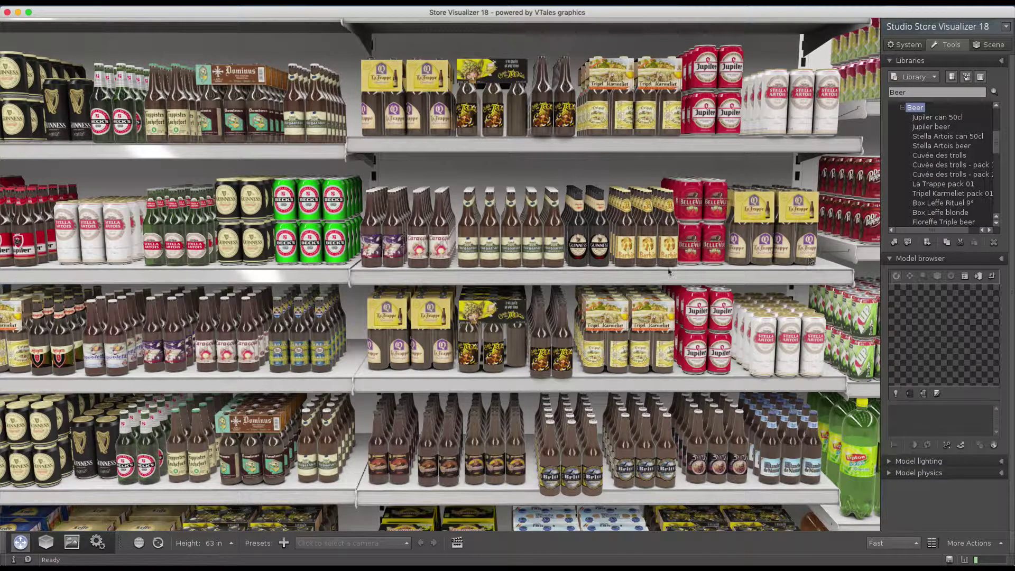
# Step: Move the camera in free look close to the middle beer shelf to examine the 3D bottles and cans
pyautogui.press('space')
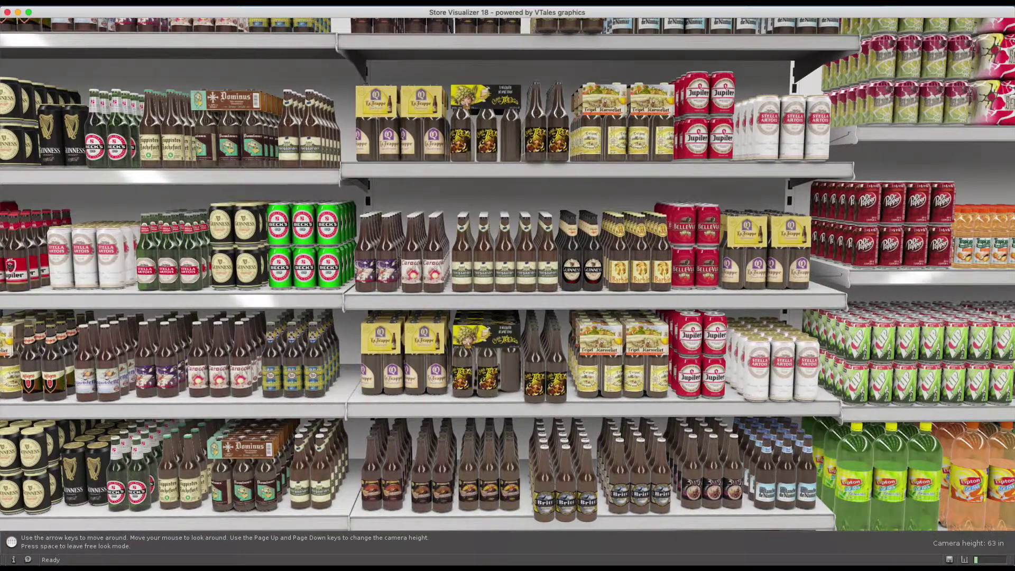
pyautogui.press('Up')
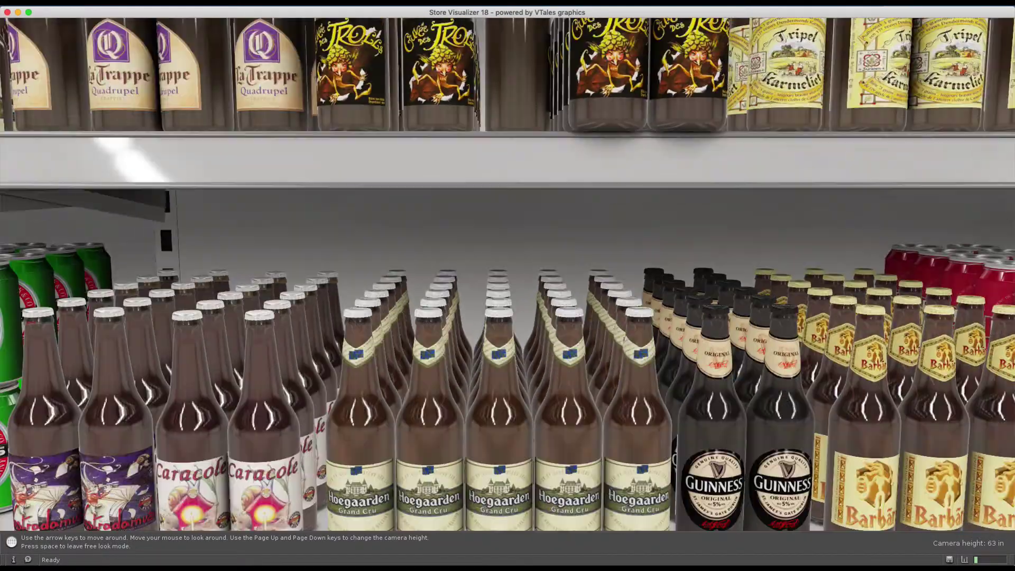
pyautogui.press('Down')
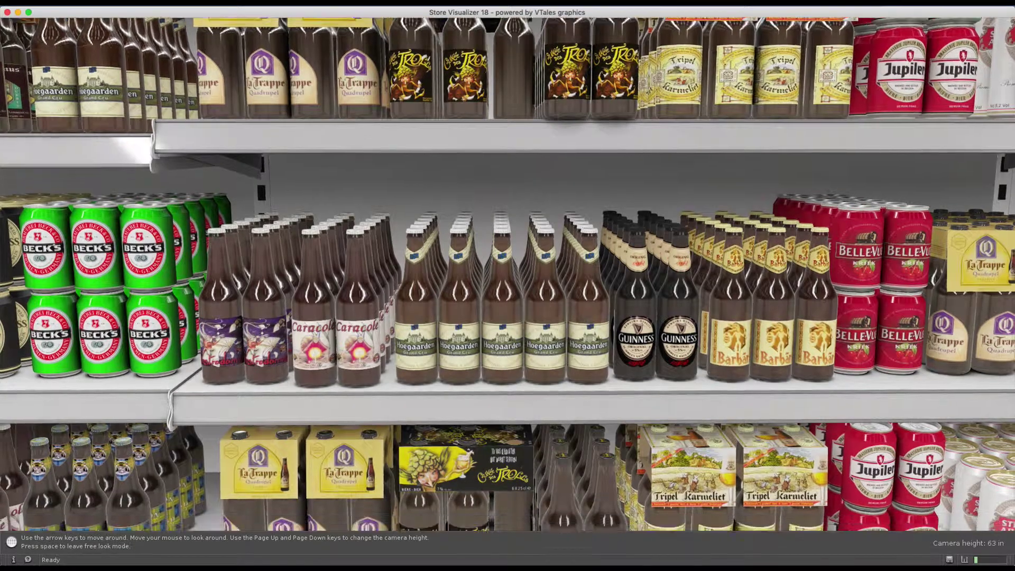
pyautogui.press('space')
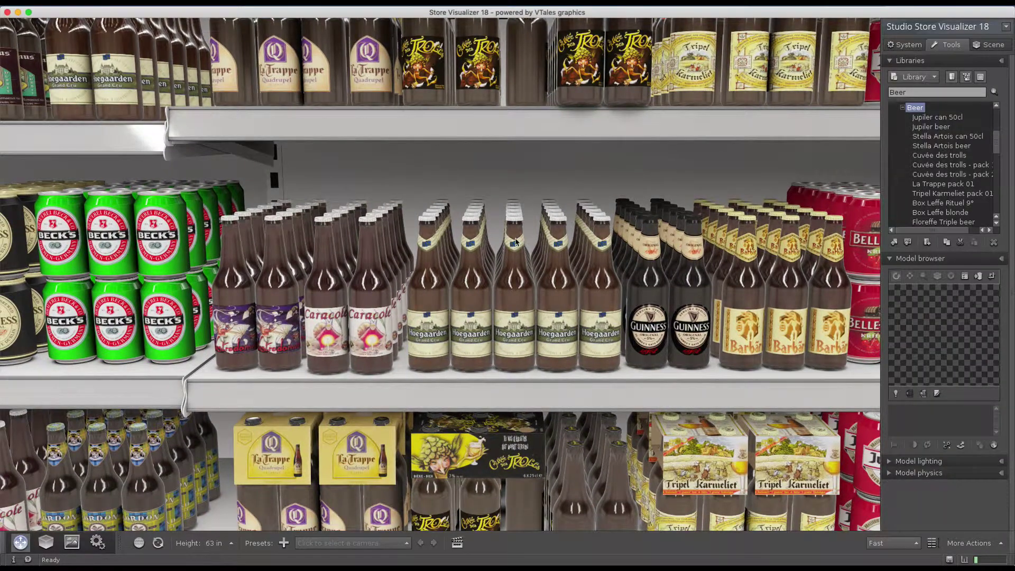
# Step: Switch to Store design in Product mode and select the Hoegaarden bottles on the middle shelf
pyautogui.click(47, 542)
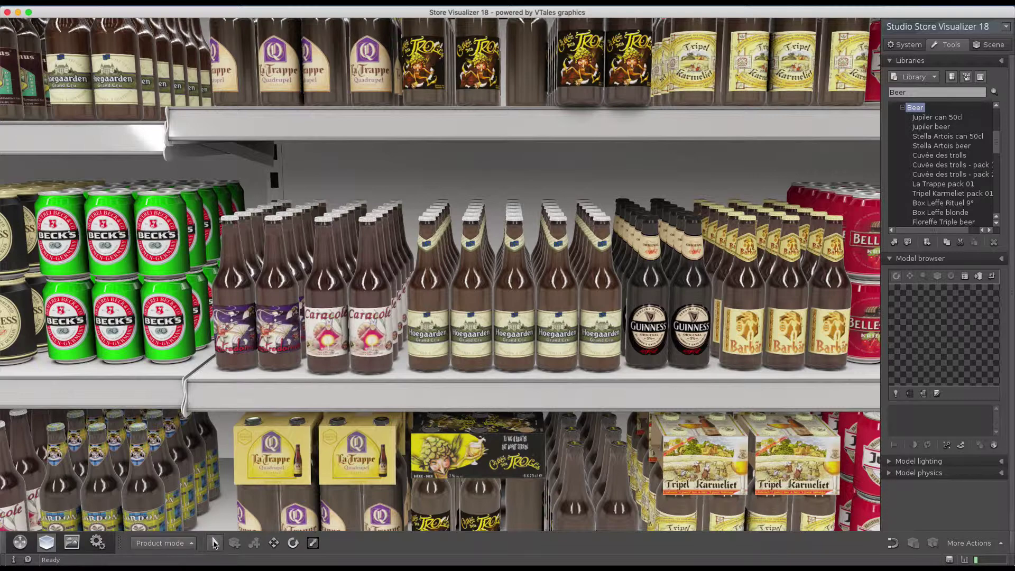
pyautogui.click(215, 542)
pyautogui.click(473, 326)
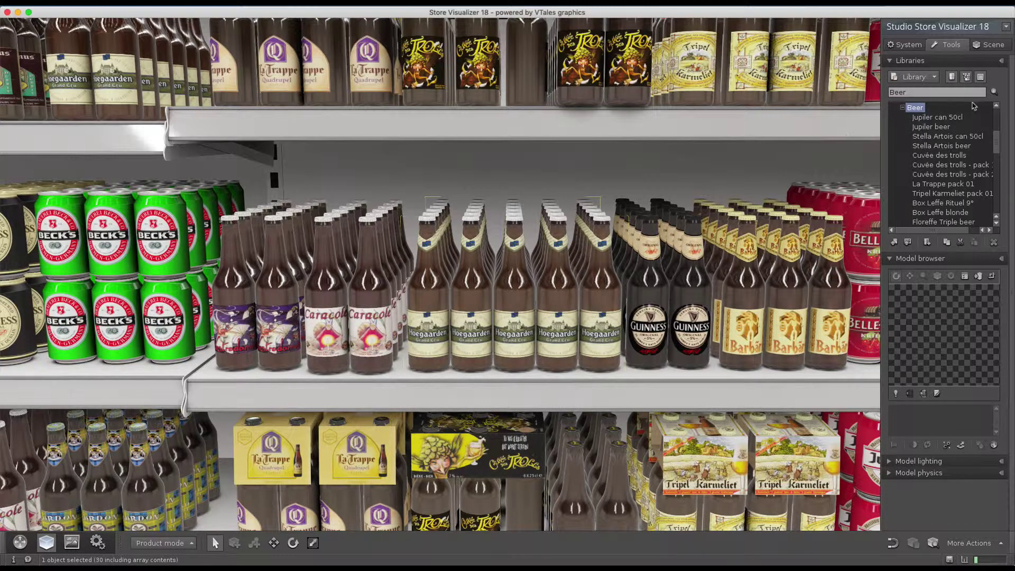
# Step: Search the libraries for "hoega" and preview the Hoegaarden beer model from the Beer group
pyautogui.click(994, 93)
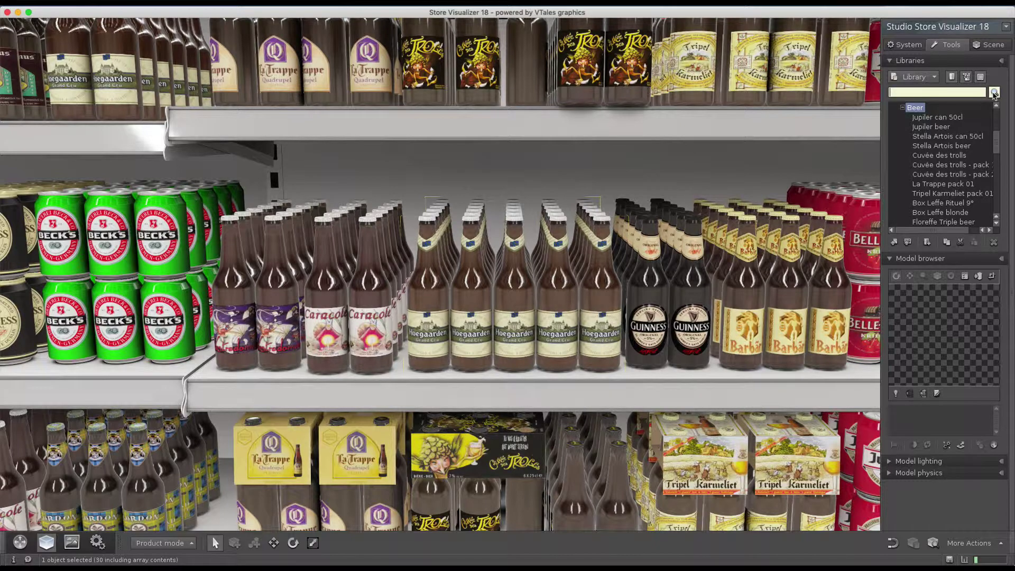
pyautogui.write('hoega')
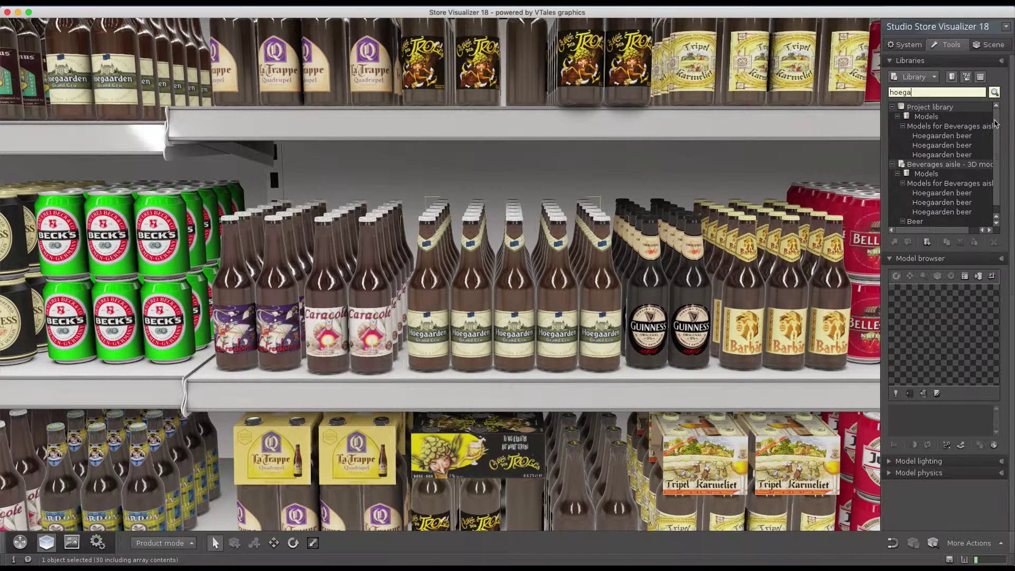
pyautogui.scroll(-1, 956, 200)
pyautogui.click(955, 222)
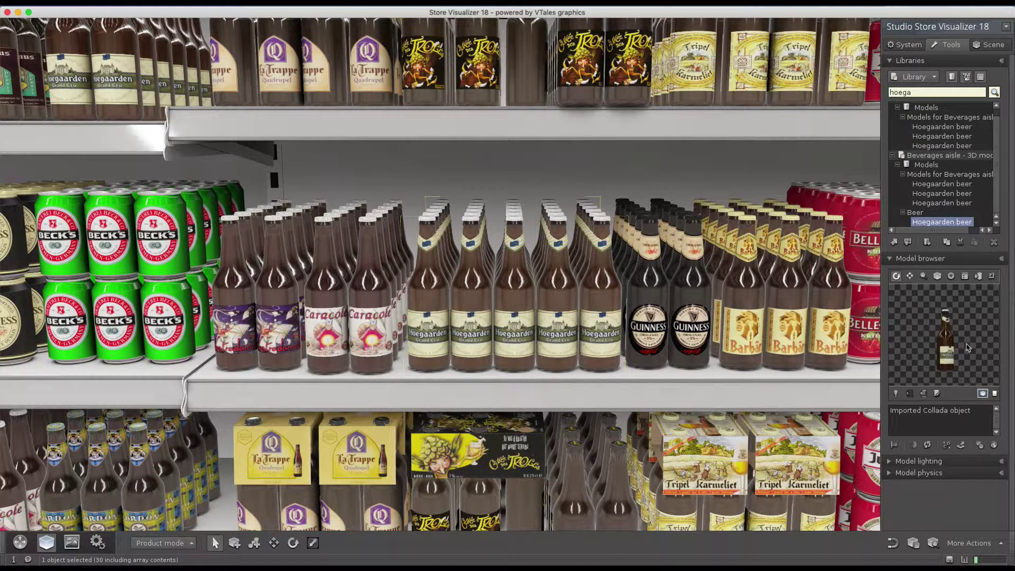
# Step: In the Hoegaarden bottles' array settings, set the randomizer's Rotate and Offset to 90 and reshuffle the bottles
pyautogui.click(965, 545)
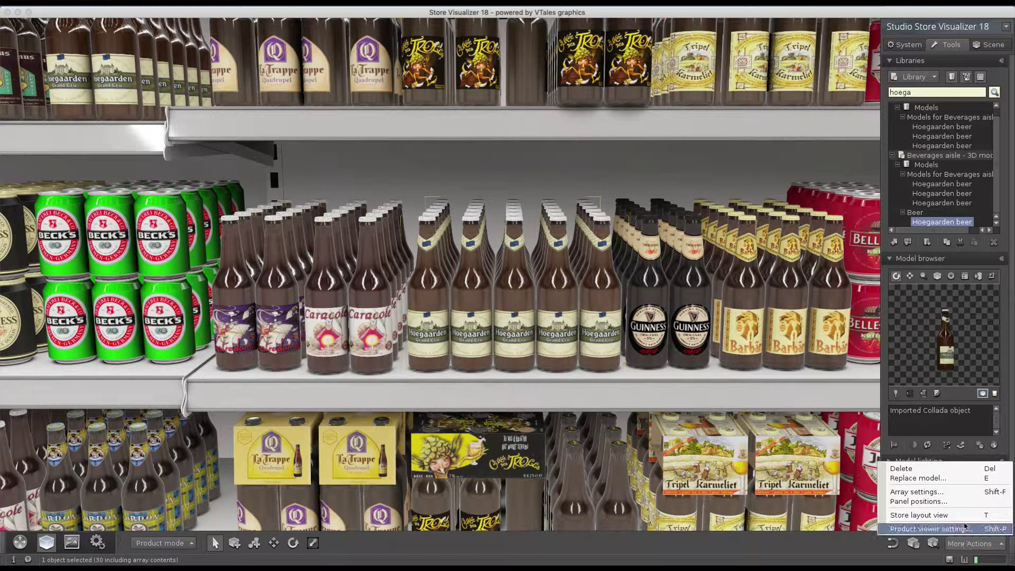
pyautogui.click(966, 492)
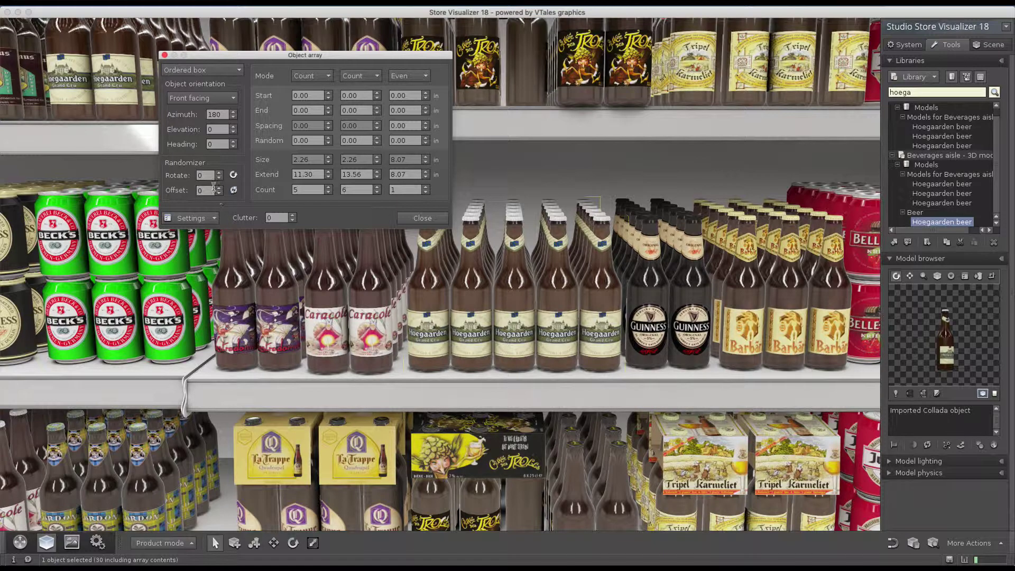
pyautogui.doubleClick(205, 173)
pyautogui.write('9999')
pyautogui.click(206, 191)
pyautogui.write('90')
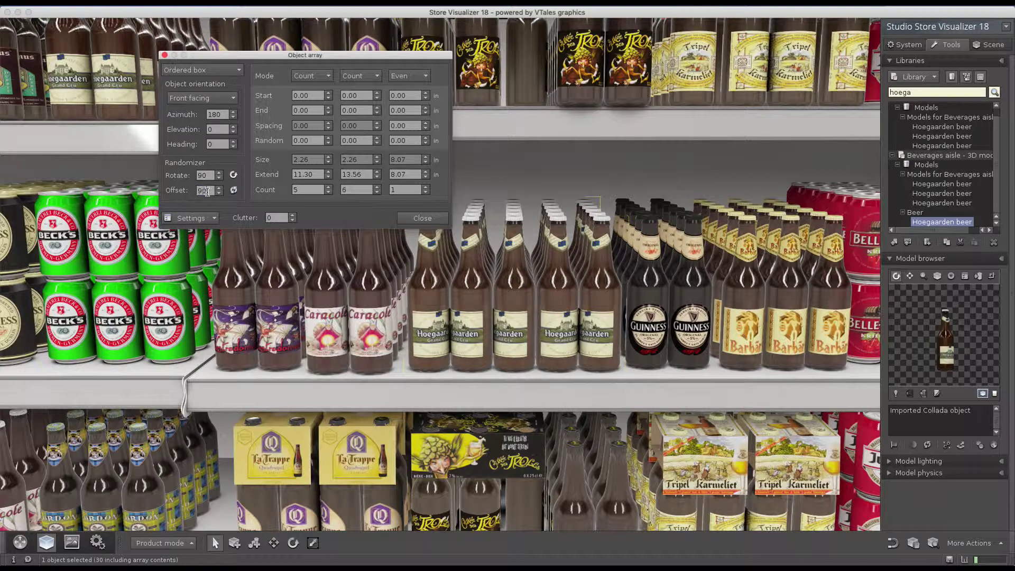
pyautogui.click(233, 191)
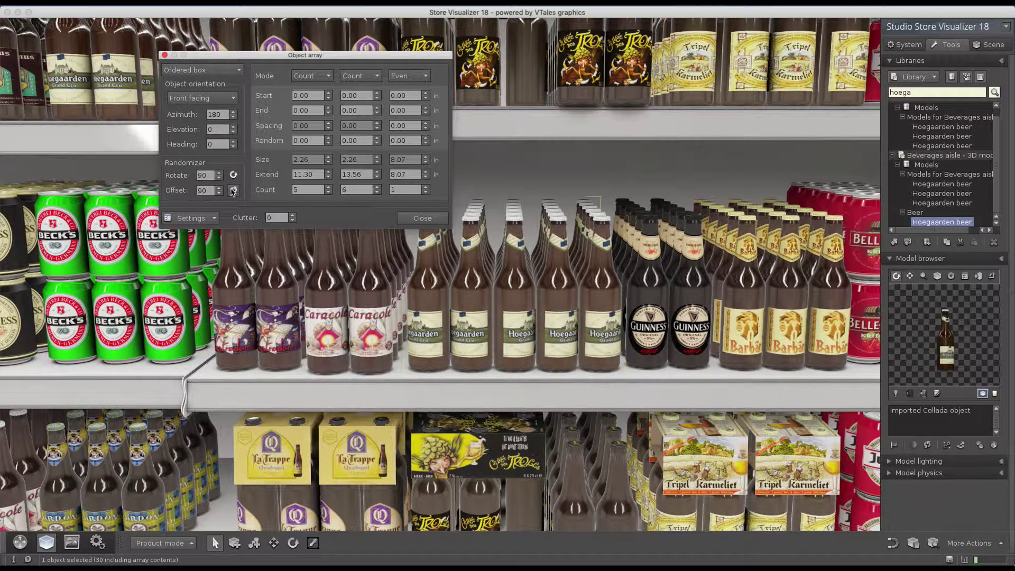
# Step: Set the Clutter of the Hoegaarden bottle array to 5
pyautogui.click(293, 215)
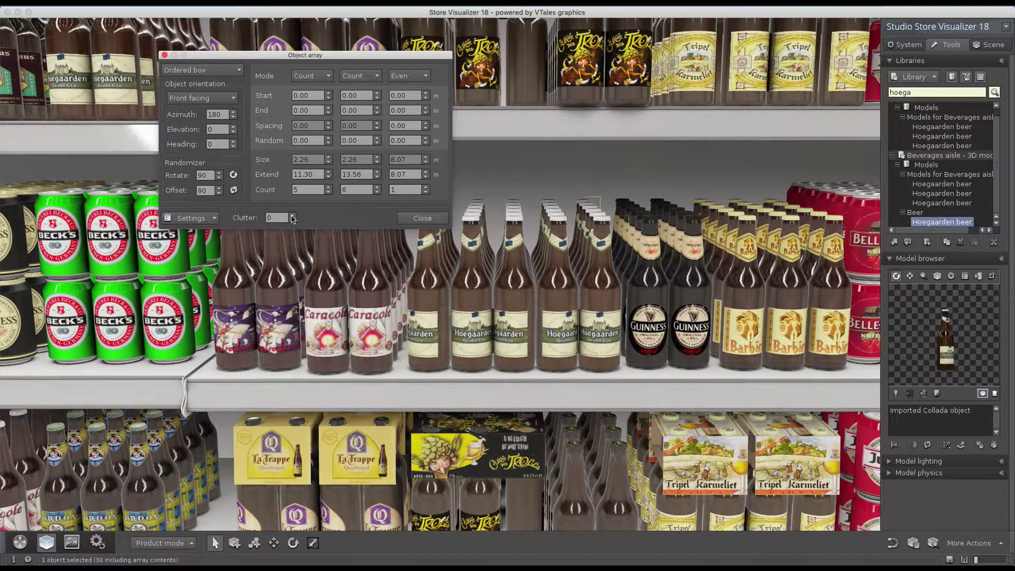
pyautogui.click(292, 215)
pyautogui.click(292, 215)
pyautogui.click(293, 215)
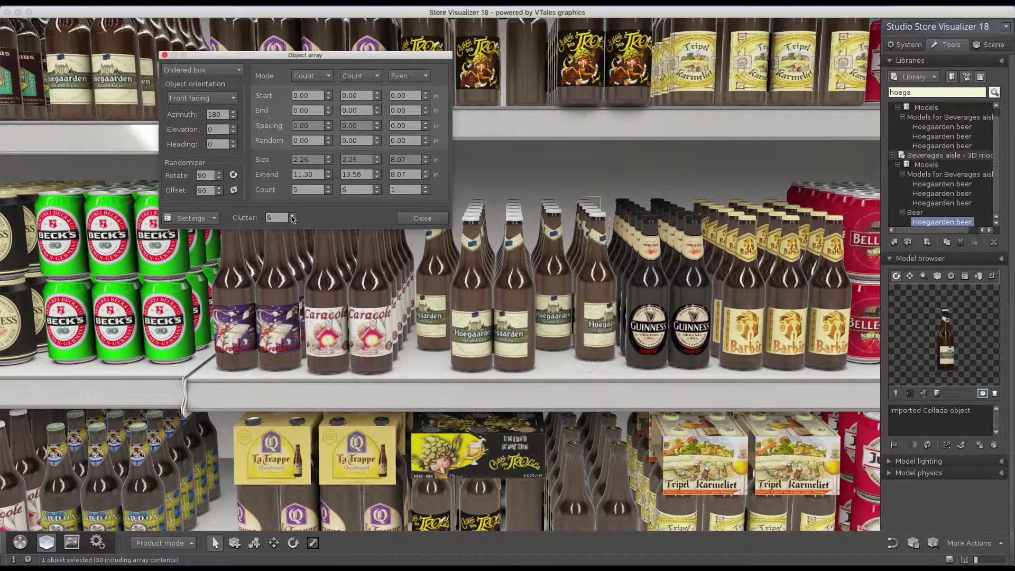
pyautogui.click(293, 215)
# Step: Set the array's Random values to 0.20 in for the first axis and 0.10 in for the second
pyautogui.click(328, 138)
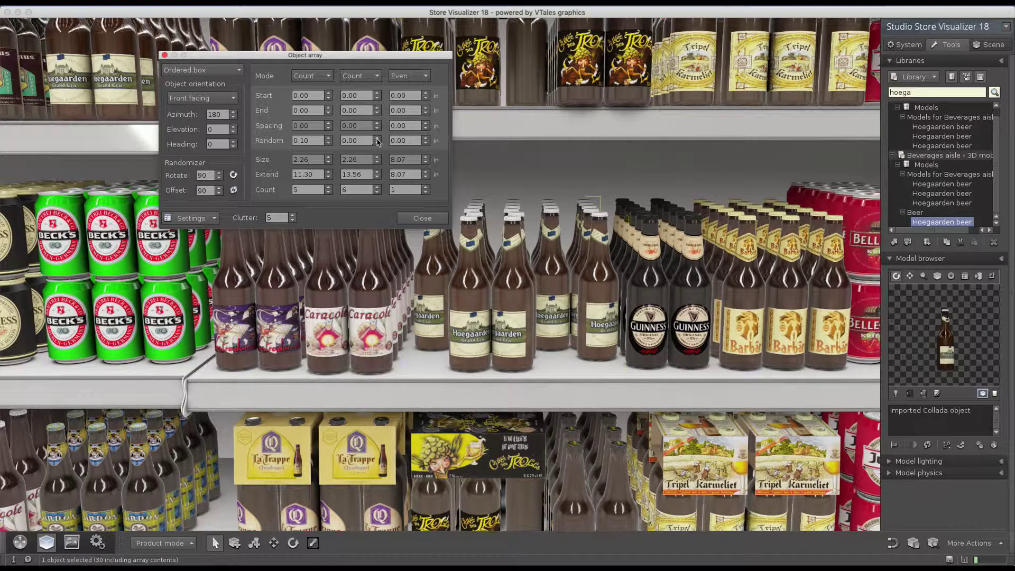
pyautogui.click(377, 138)
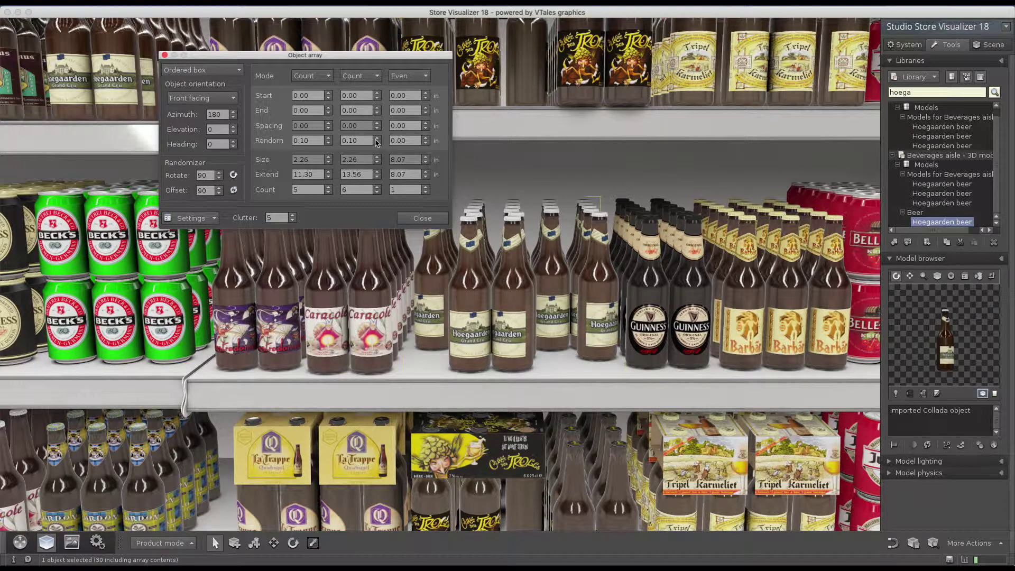
pyautogui.click(328, 138)
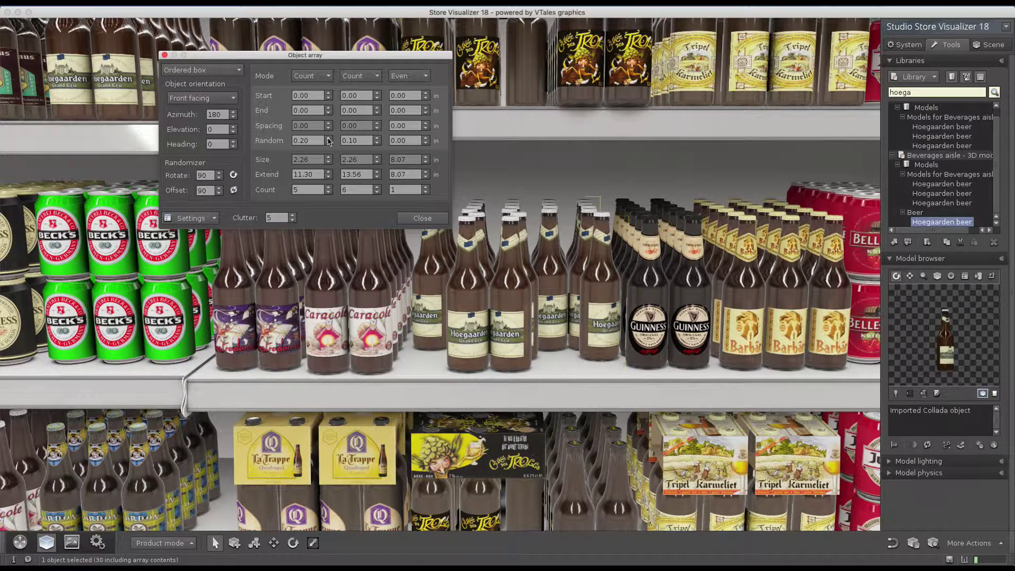
# Step: Start a product report for the Hoegaarden array with company name "Esko Demo" and product name "Hoegaarden"
pyautogui.click(211, 220)
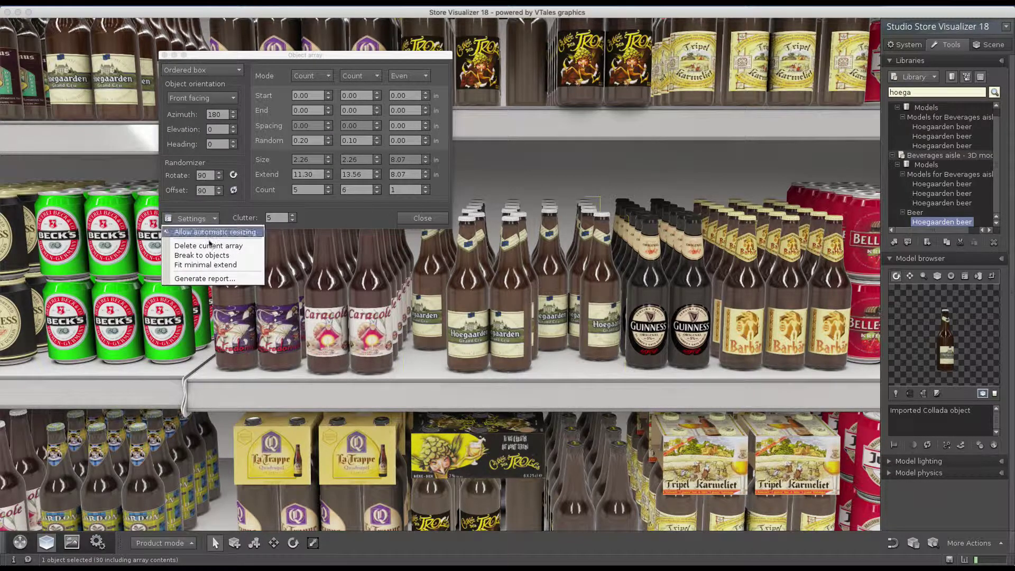
pyautogui.click(204, 279)
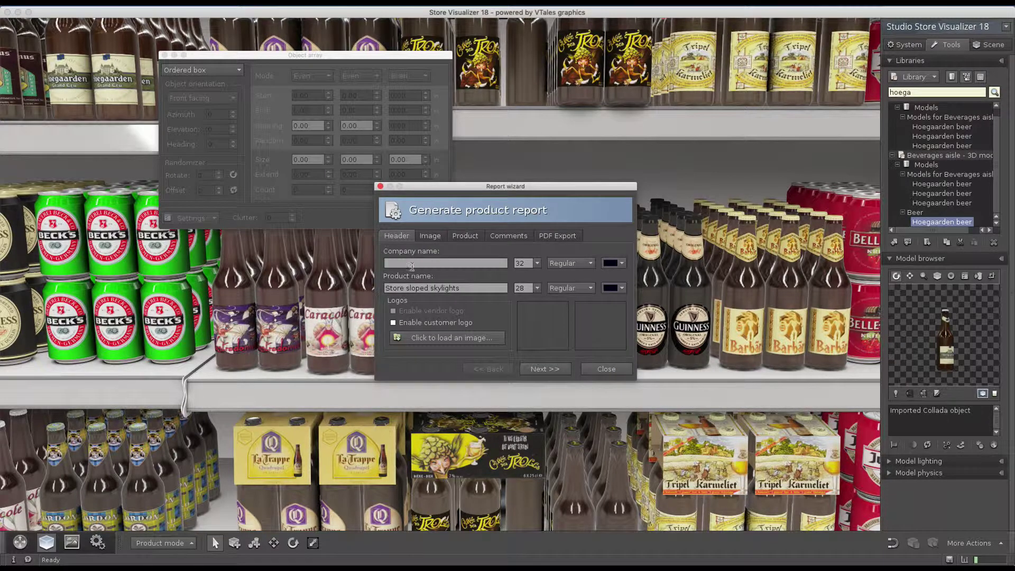
pyautogui.write('Esko Demo')
pyautogui.moveTo(463, 288); pyautogui.dragTo(380, 285)
pyautogui.write('Hoegaarden')
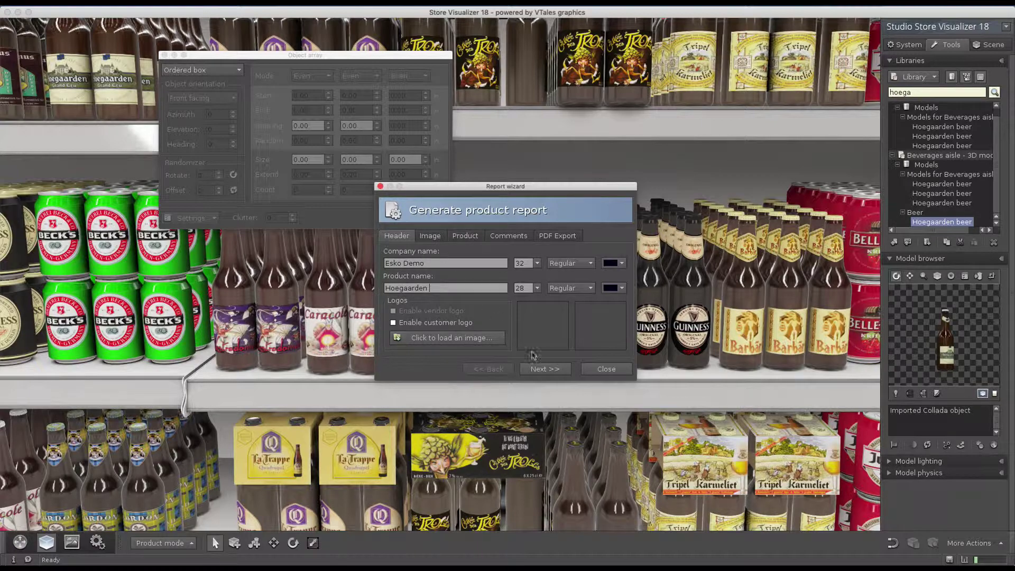
# Step: Add a snapshot of the current shelf view to the report and choose the Single product view layout
pyautogui.click(540, 369)
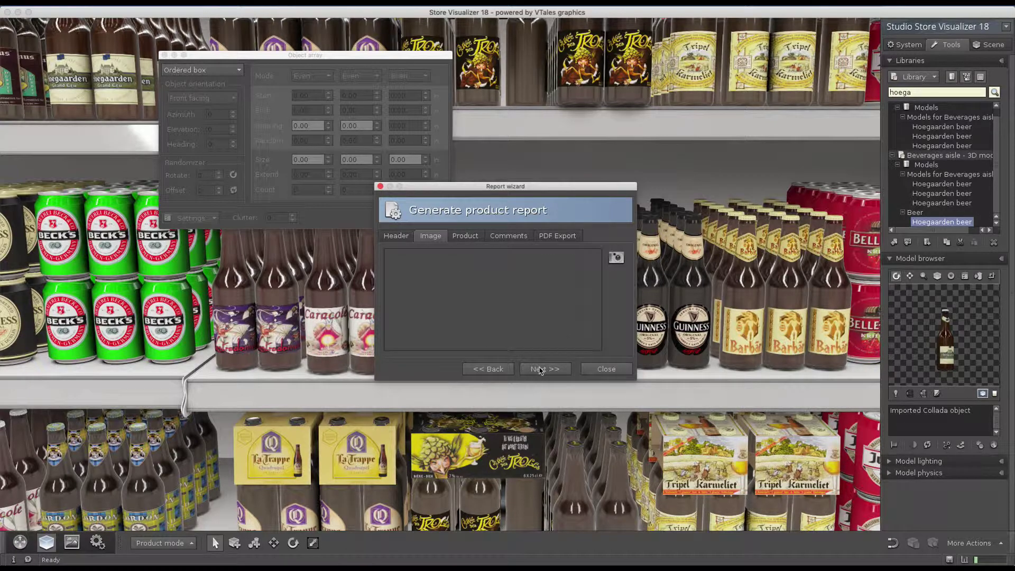
pyautogui.click(617, 259)
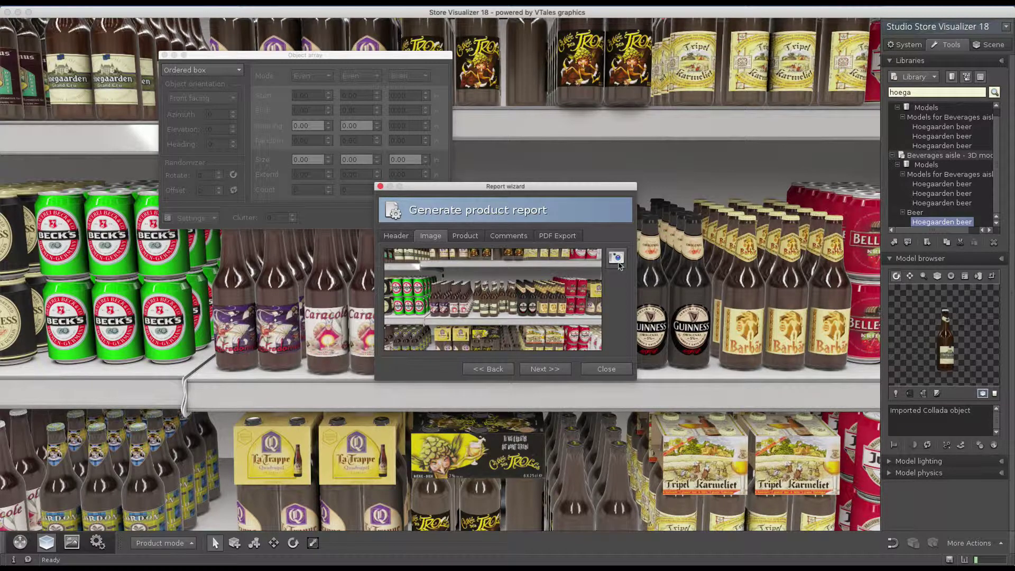
pyautogui.click(544, 369)
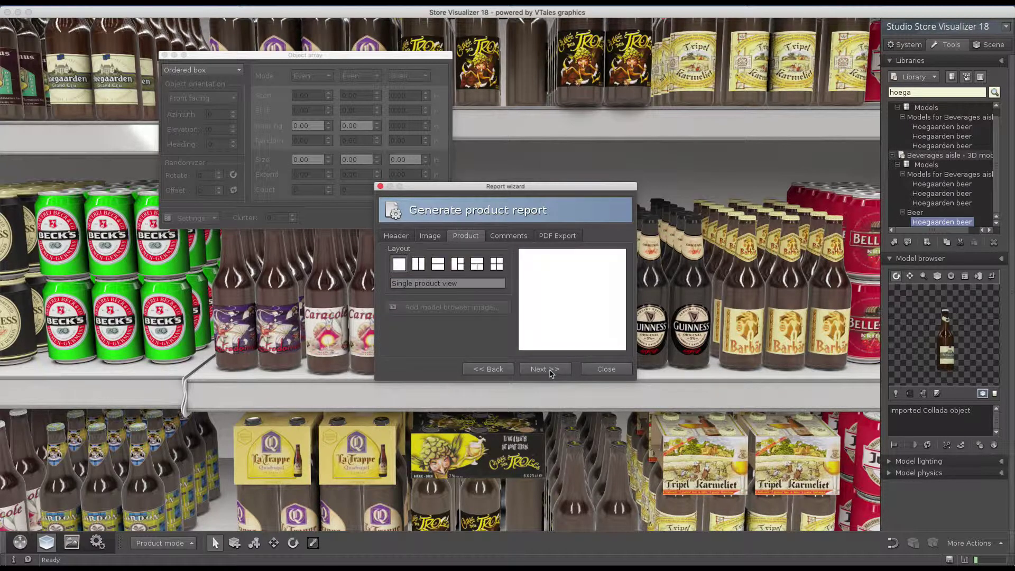
pyautogui.click(418, 265)
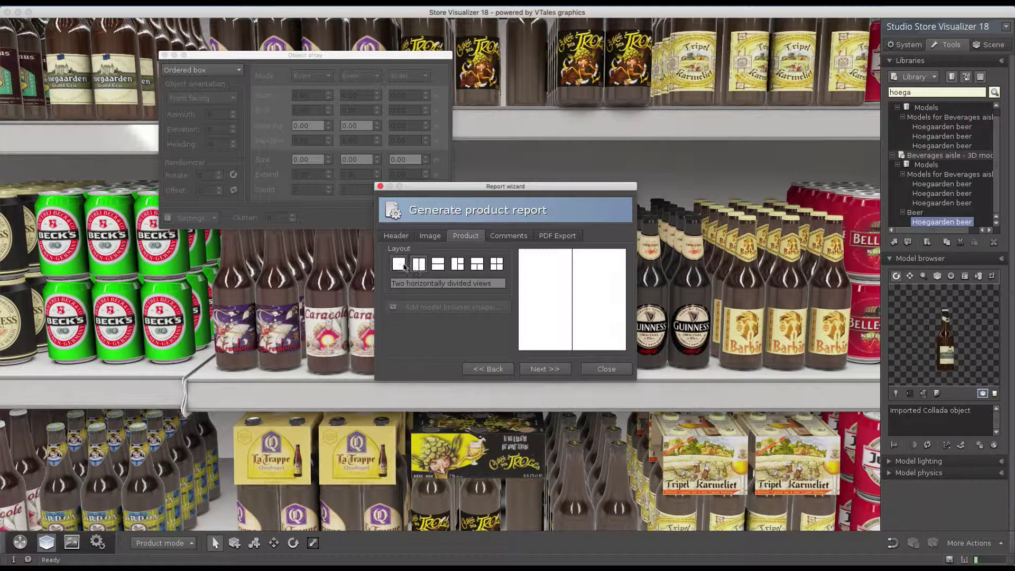
pyautogui.click(398, 264)
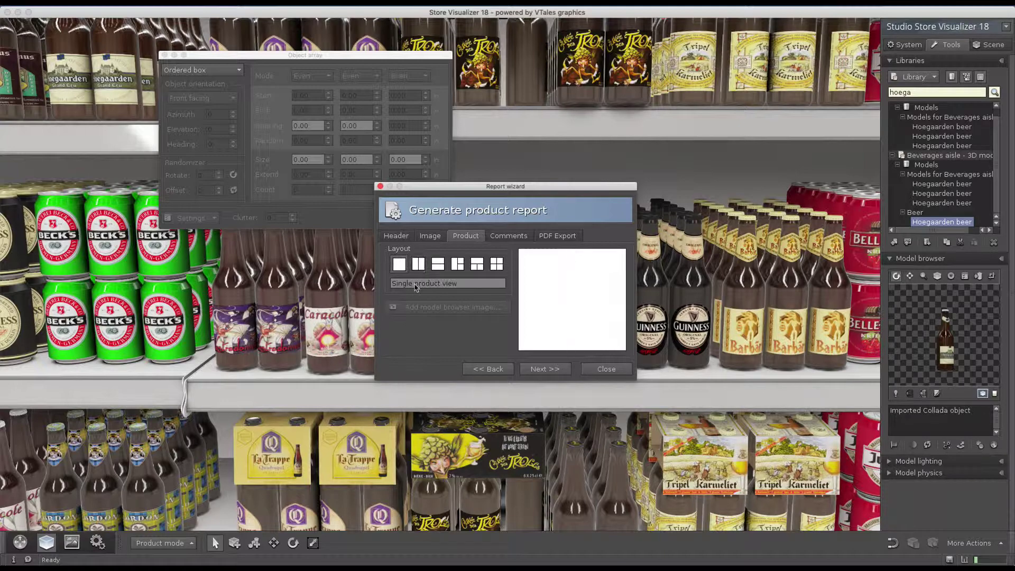
# Step: Leave the report comments empty and export the report to the Desktop as a PDF named "demo"
pyautogui.click(545, 370)
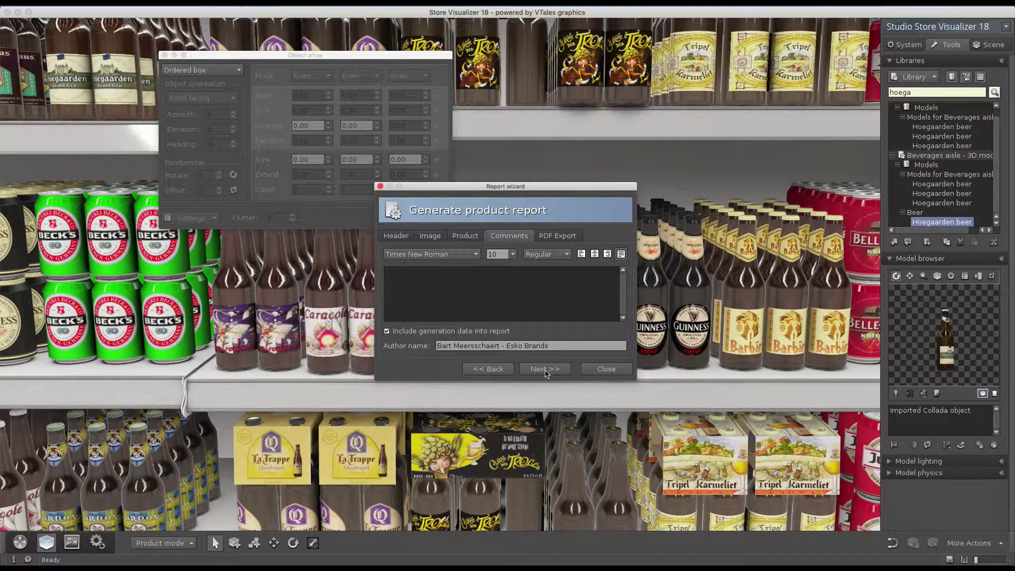
pyautogui.click(545, 369)
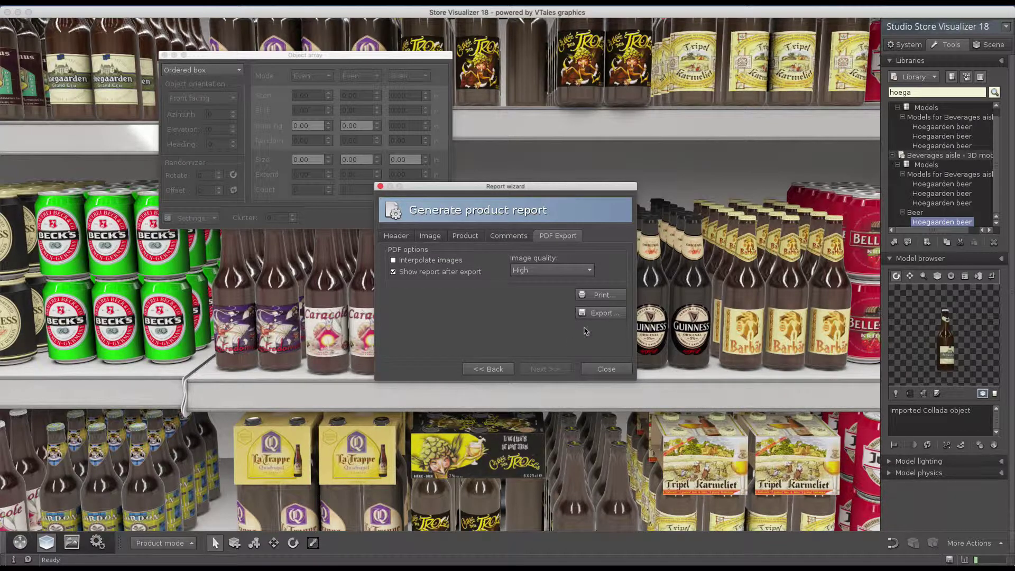
pyautogui.click(604, 314)
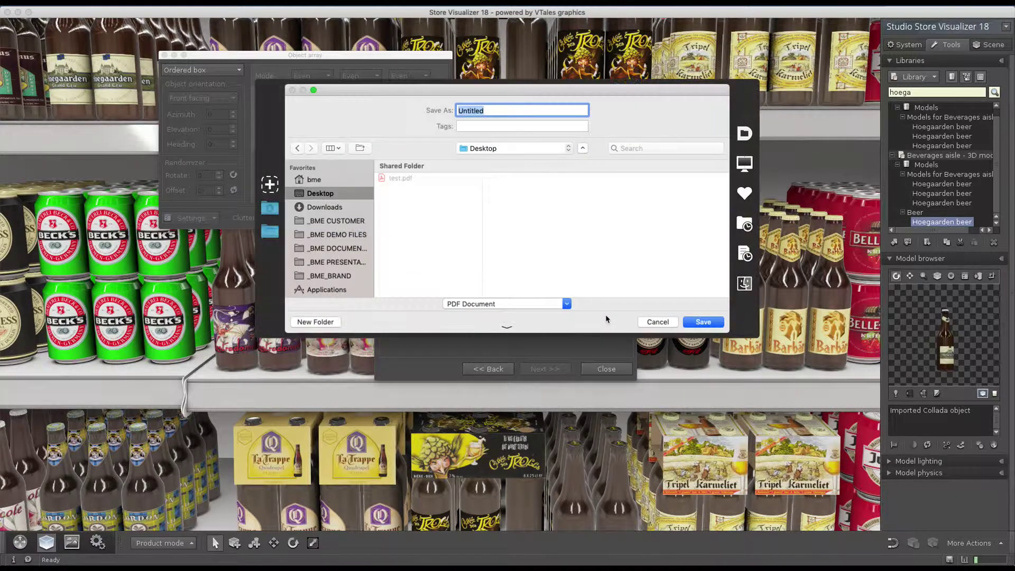
pyautogui.write('demo')
pyautogui.click(715, 324)
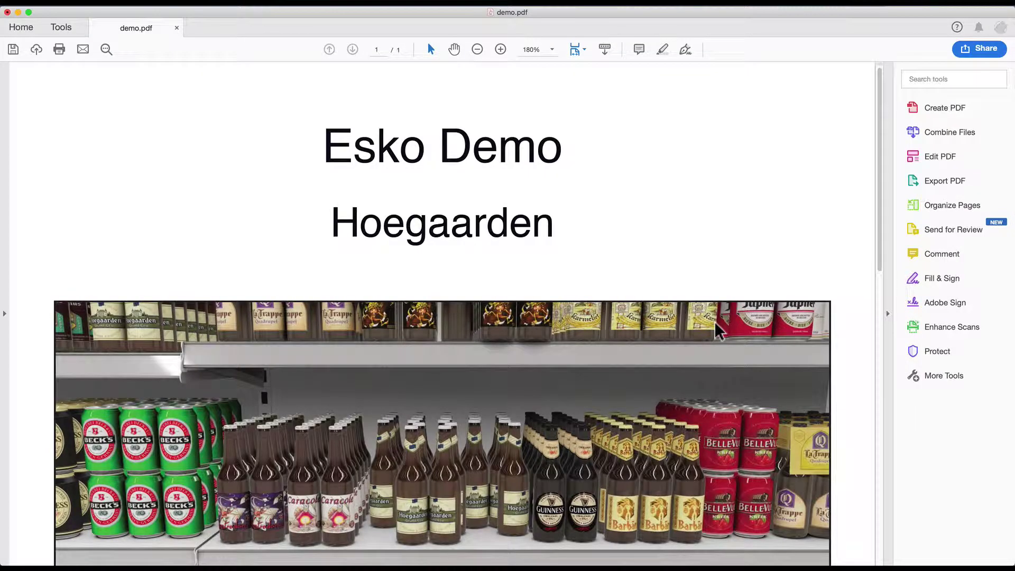
# Step: Review the exported demo.pdf from the shelf image down to the product placement table
pyautogui.scroll(-5, 716, 325)
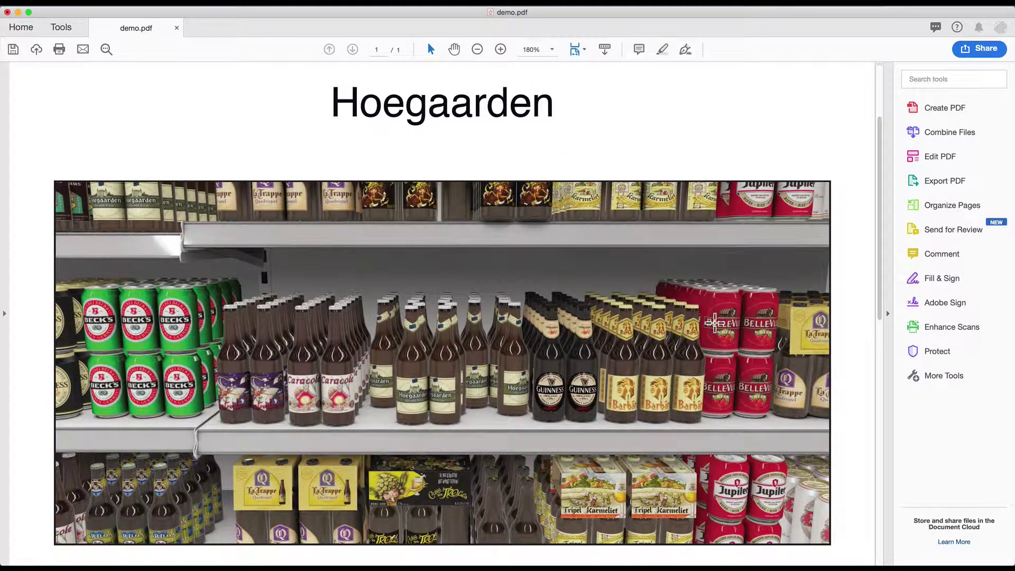
pyautogui.scroll(-5, 714, 323)
pyautogui.scroll(-8, 714, 324)
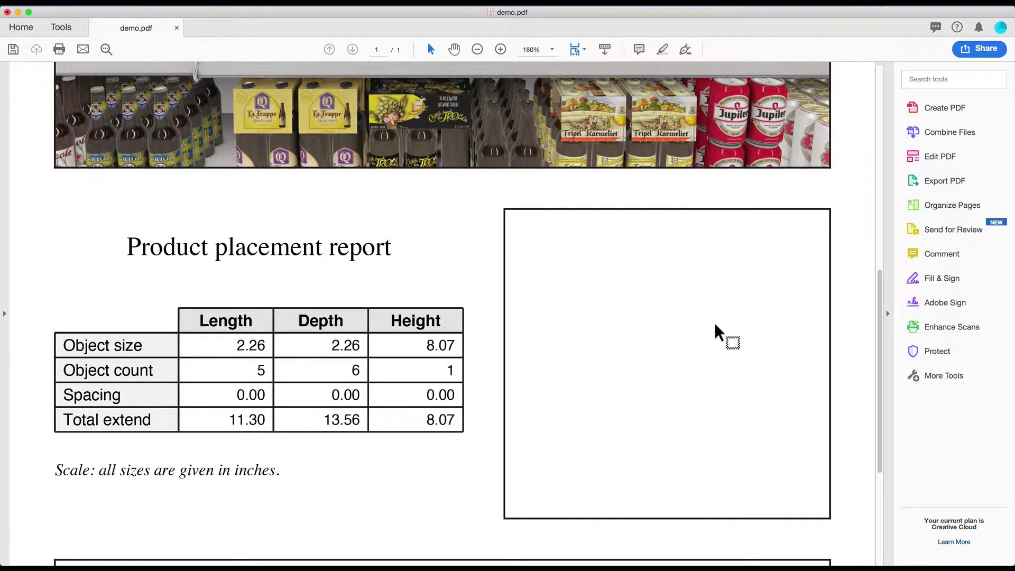
# Step: Quit the PDF viewer without saving demo.pdf, and close the report wizard and the object array settings
pyautogui.press('super+q')
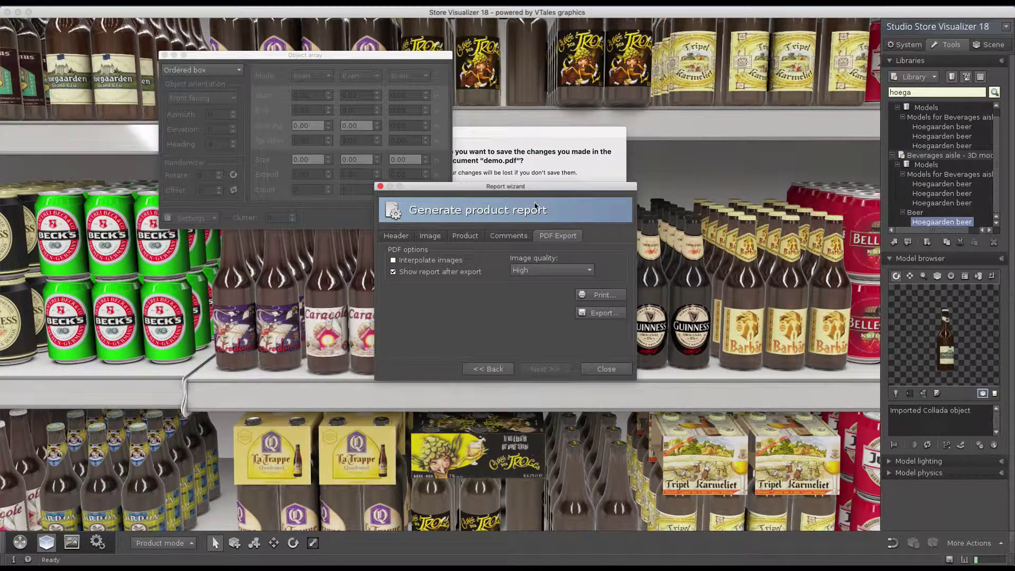
pyautogui.click(538, 136)
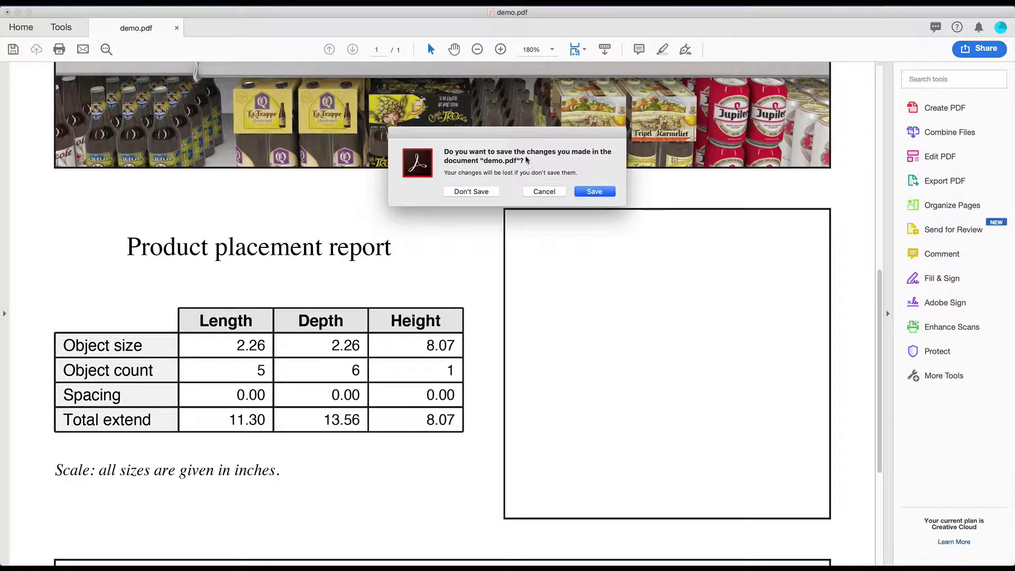
pyautogui.click(485, 191)
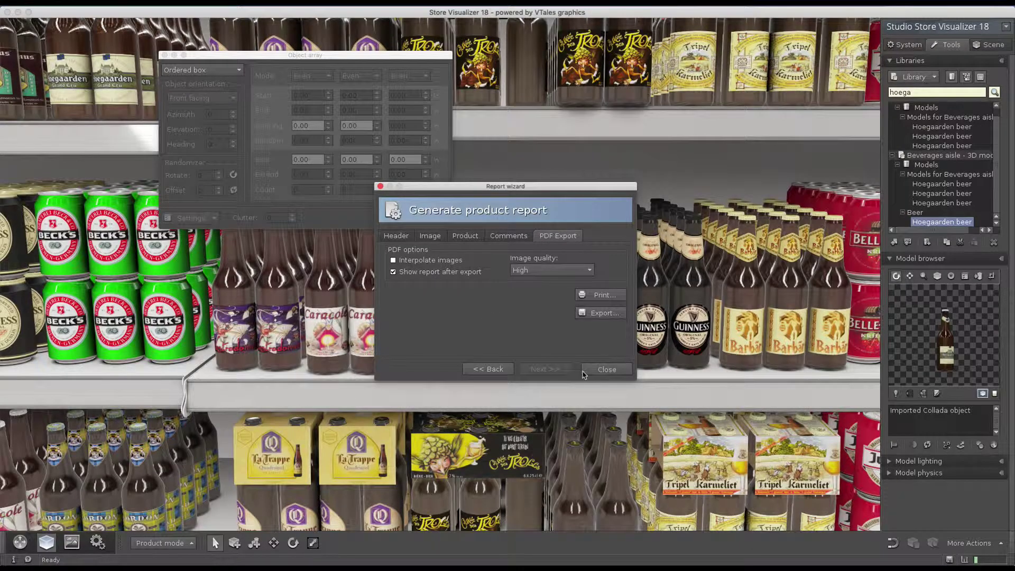
pyautogui.click(608, 369)
pyautogui.click(410, 218)
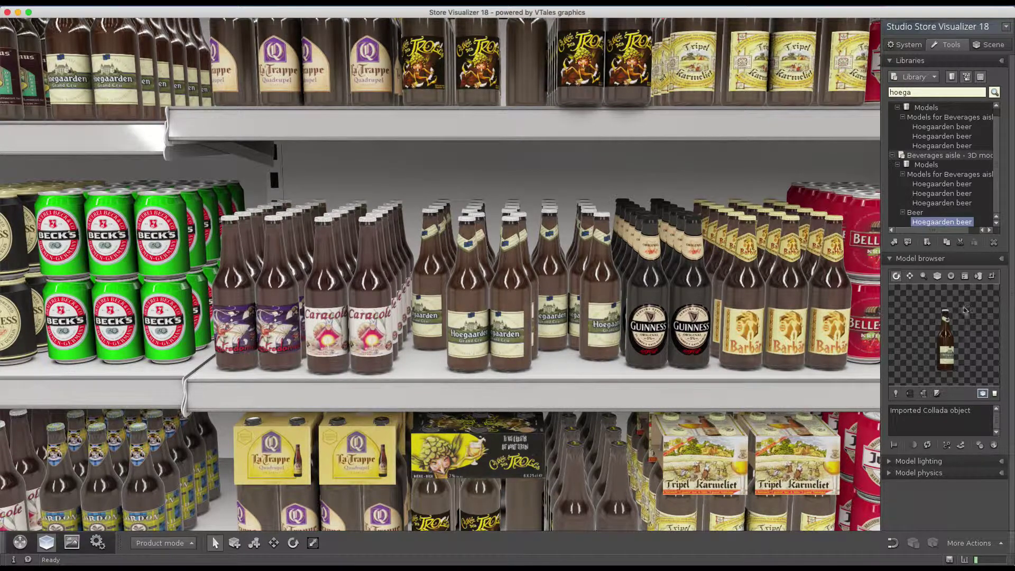
# Step: Temporarily enable the meta data pop-ups in the scene to inspect the Hoegaarden, Caracole, Nostradamus and Beck's products
pyautogui.click(995, 47)
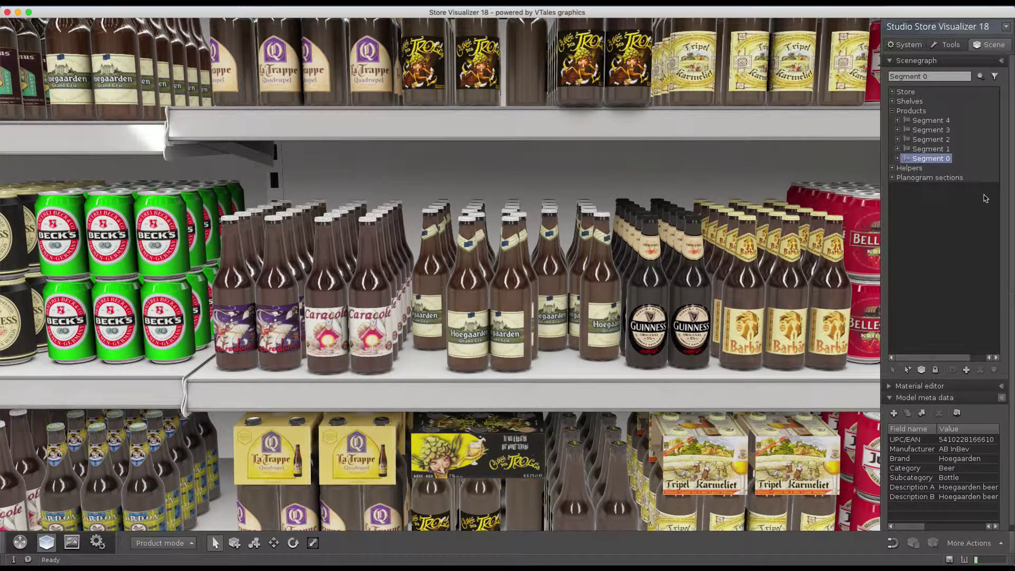
pyautogui.moveTo(1013, 215); pyautogui.dragTo(1013, 267)
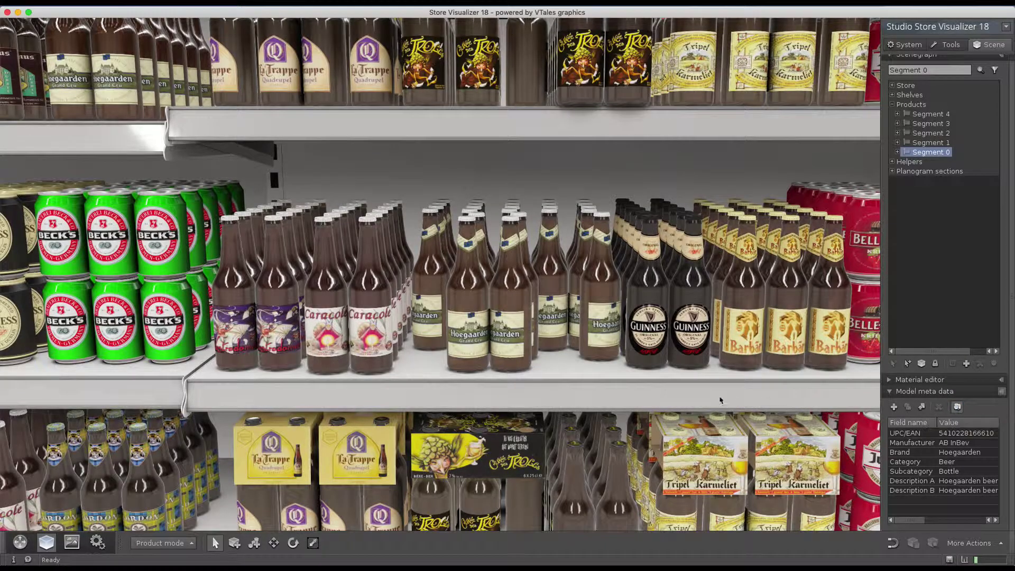
pyautogui.click(520, 321)
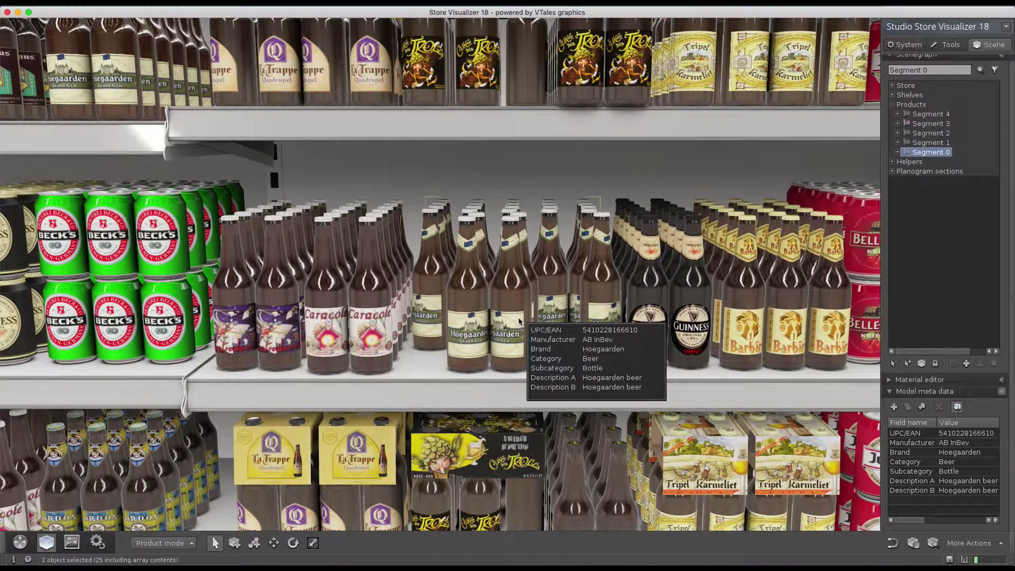
pyautogui.click(376, 318)
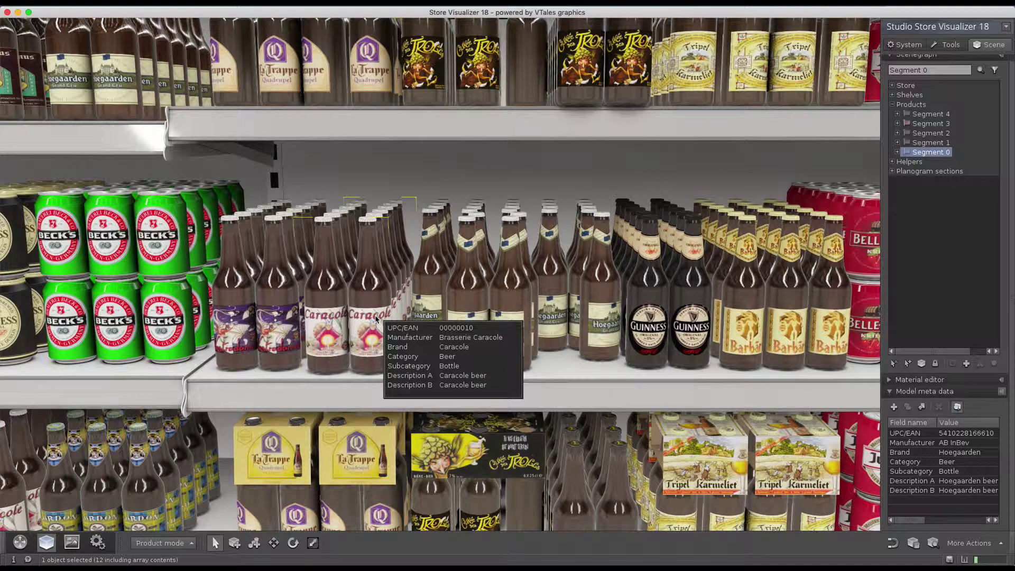
pyautogui.click(288, 314)
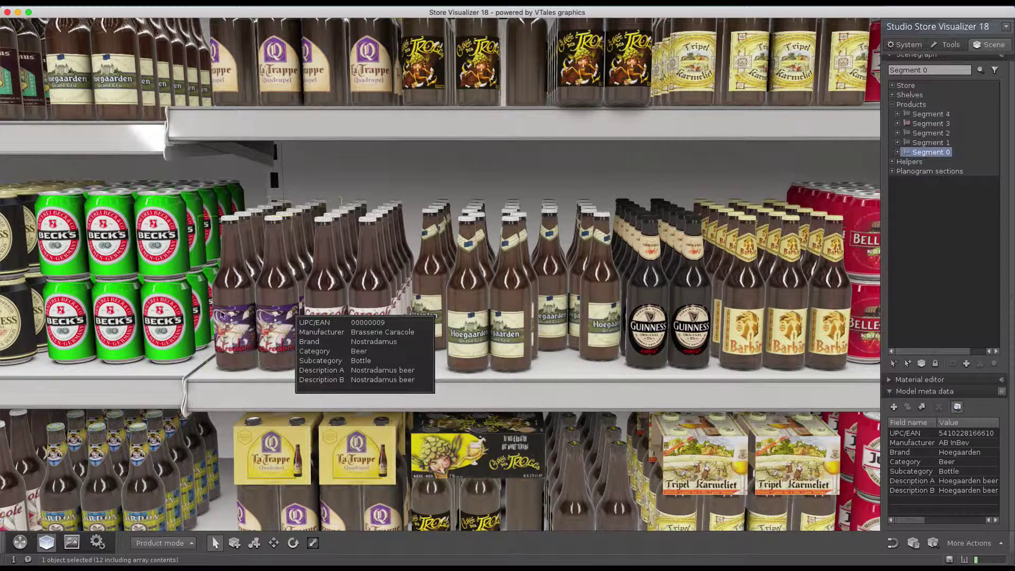
pyautogui.click(170, 311)
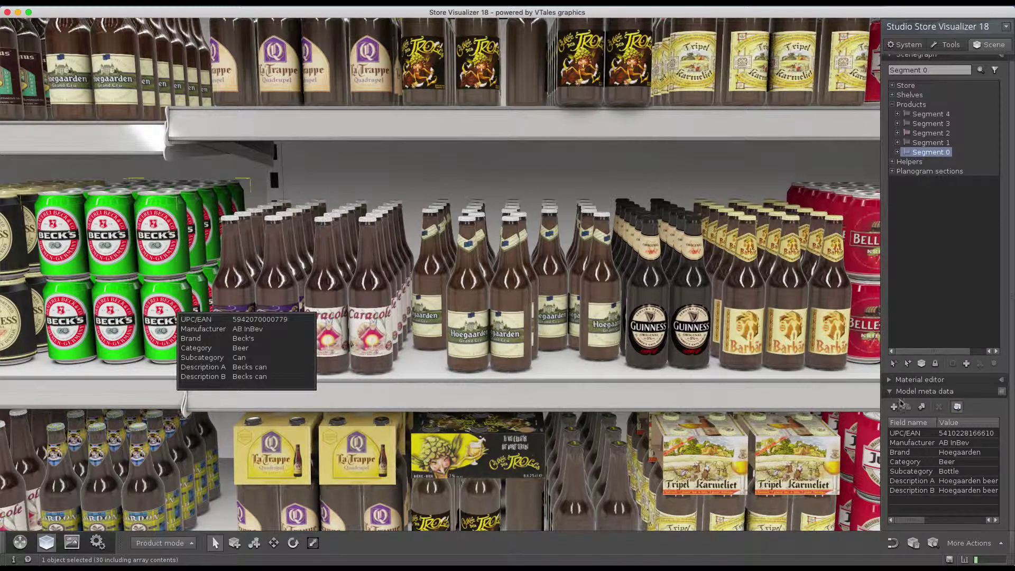
pyautogui.click(957, 407)
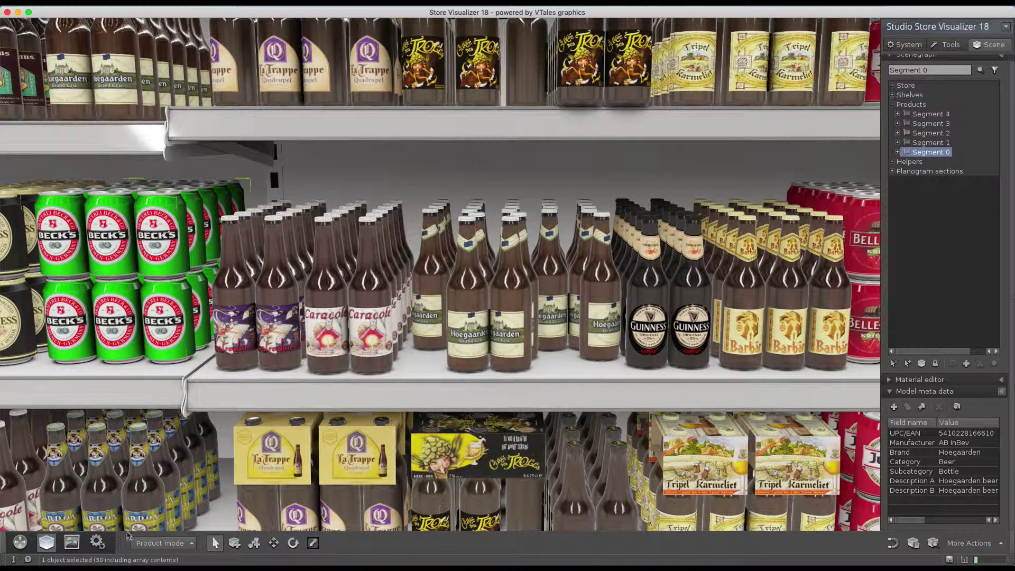
# Step: Orbit the camera around the Hoegaarden bottles and increase the distance to view the surrounding shelves from another angle
pyautogui.click(20, 542)
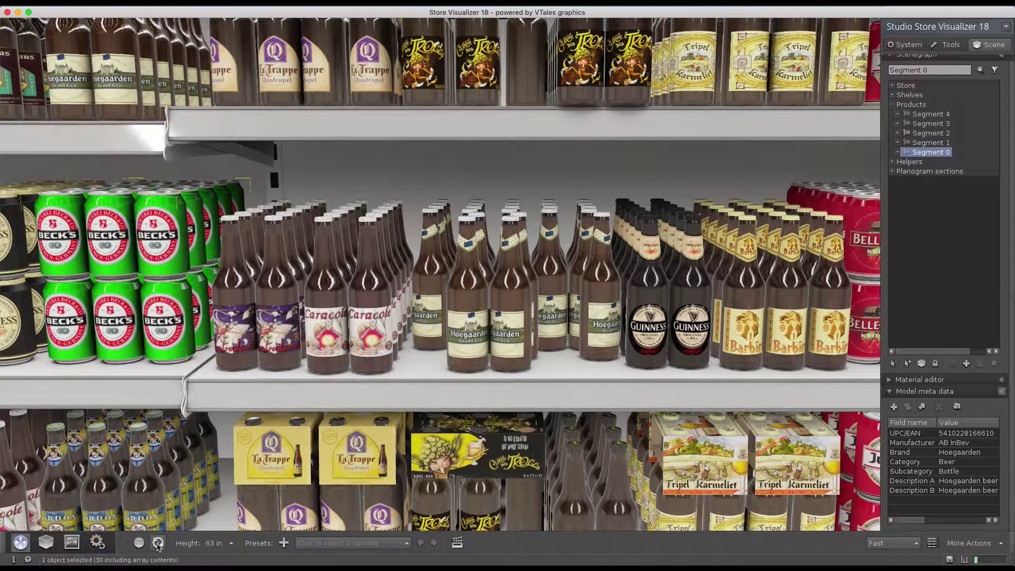
pyautogui.click(485, 307)
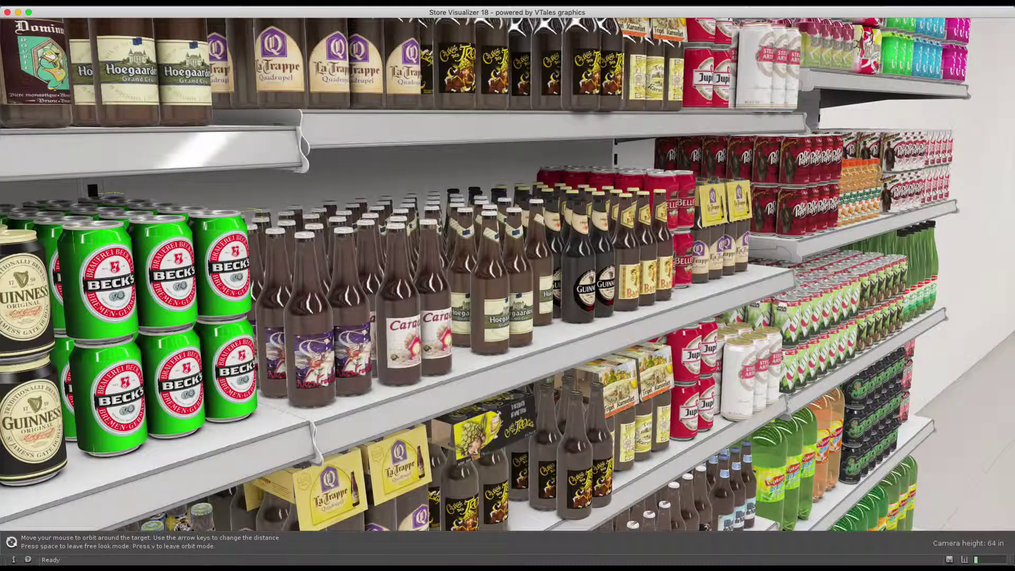
pyautogui.press('Down')
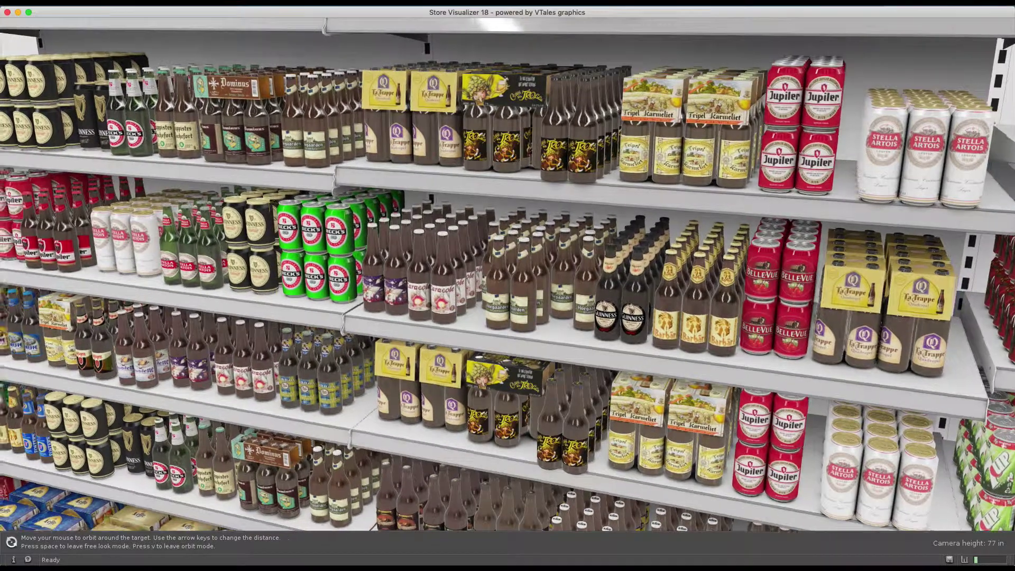
pyautogui.press('v')
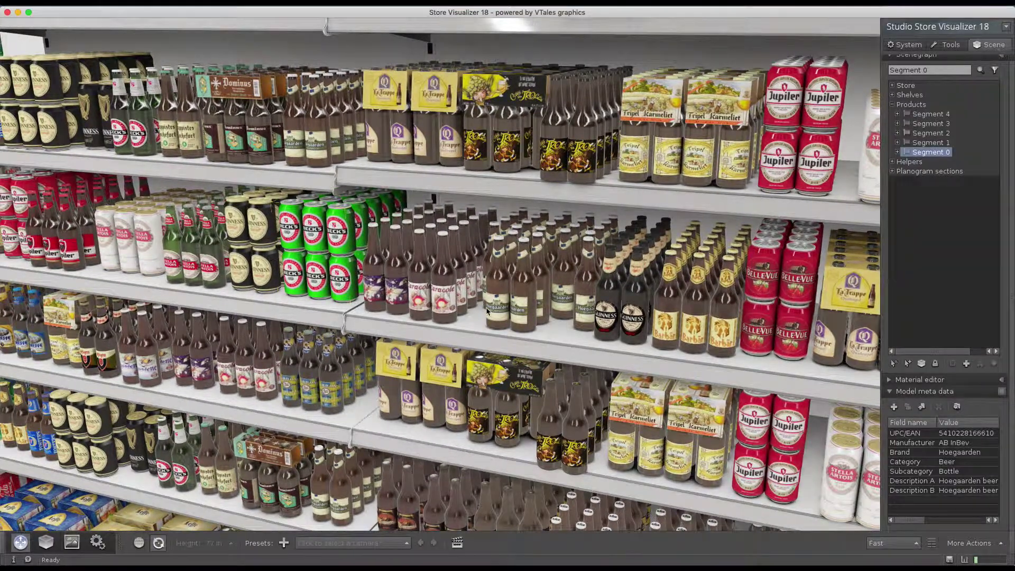